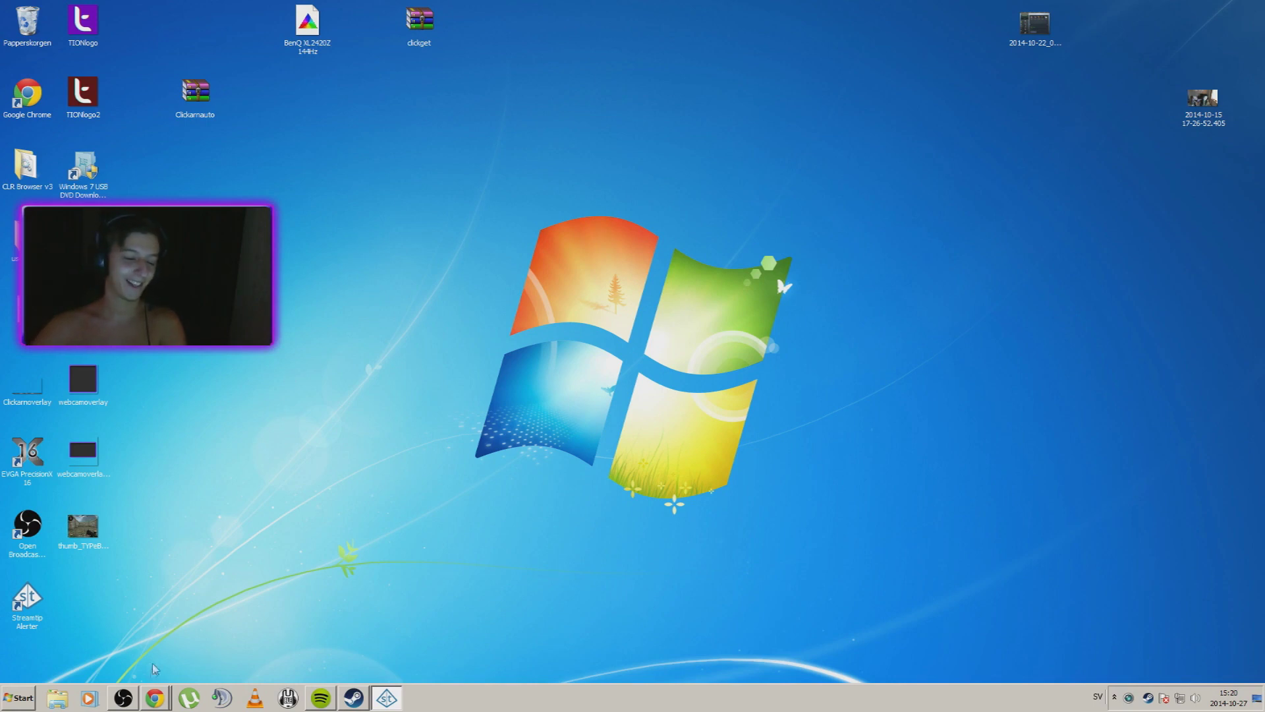
- Bring Chrome forward, showing the BenQ XL2420Z review's ICC profile downloads
left_click(154, 698)
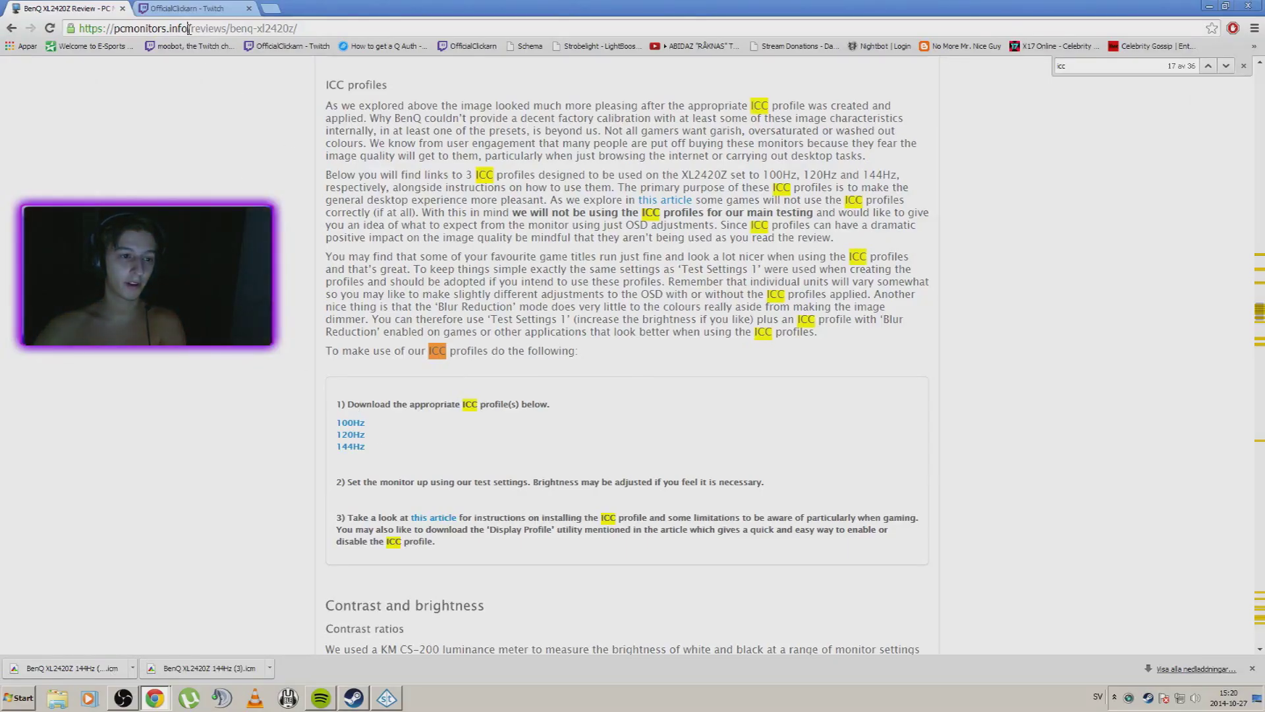
- Review the pcmonitors XL2420Z 100, 120 and 144Hz ICC profile links, then restore Chrome's window size
left_click(190, 28)
left_click(335, 30)
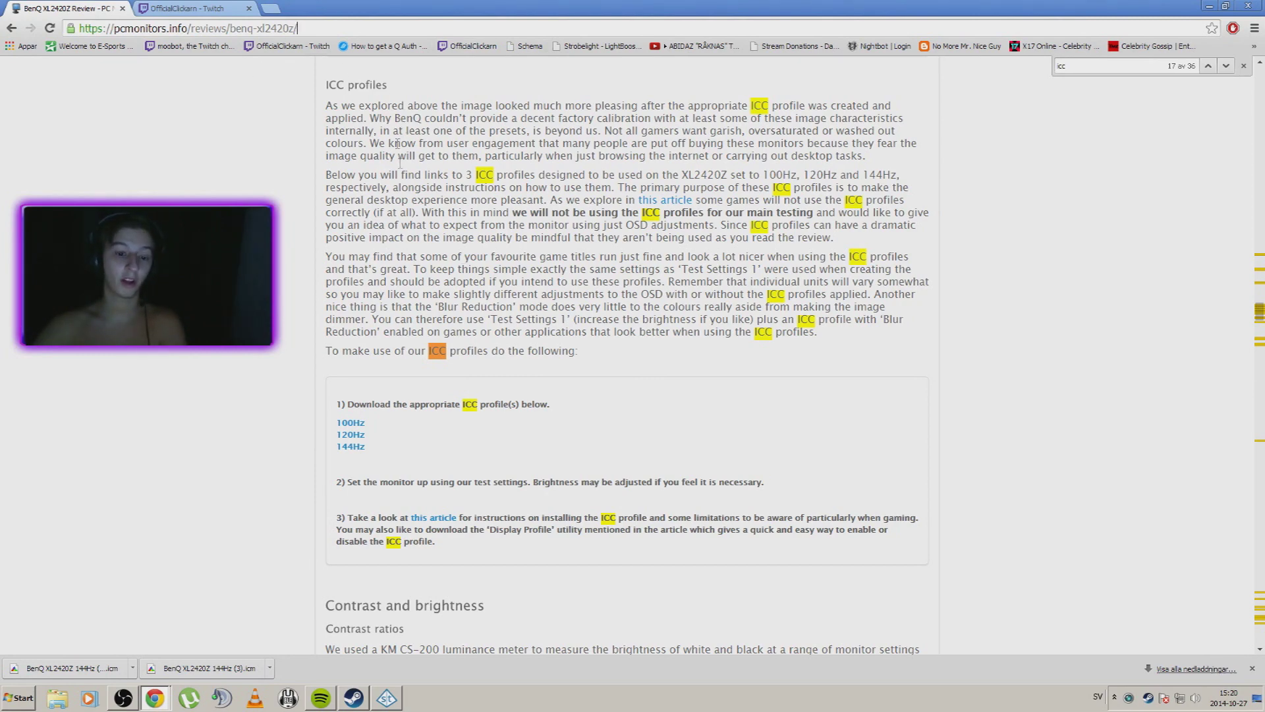
scroll(411, 372, "up", 3)
scroll(412, 372, "down", 3)
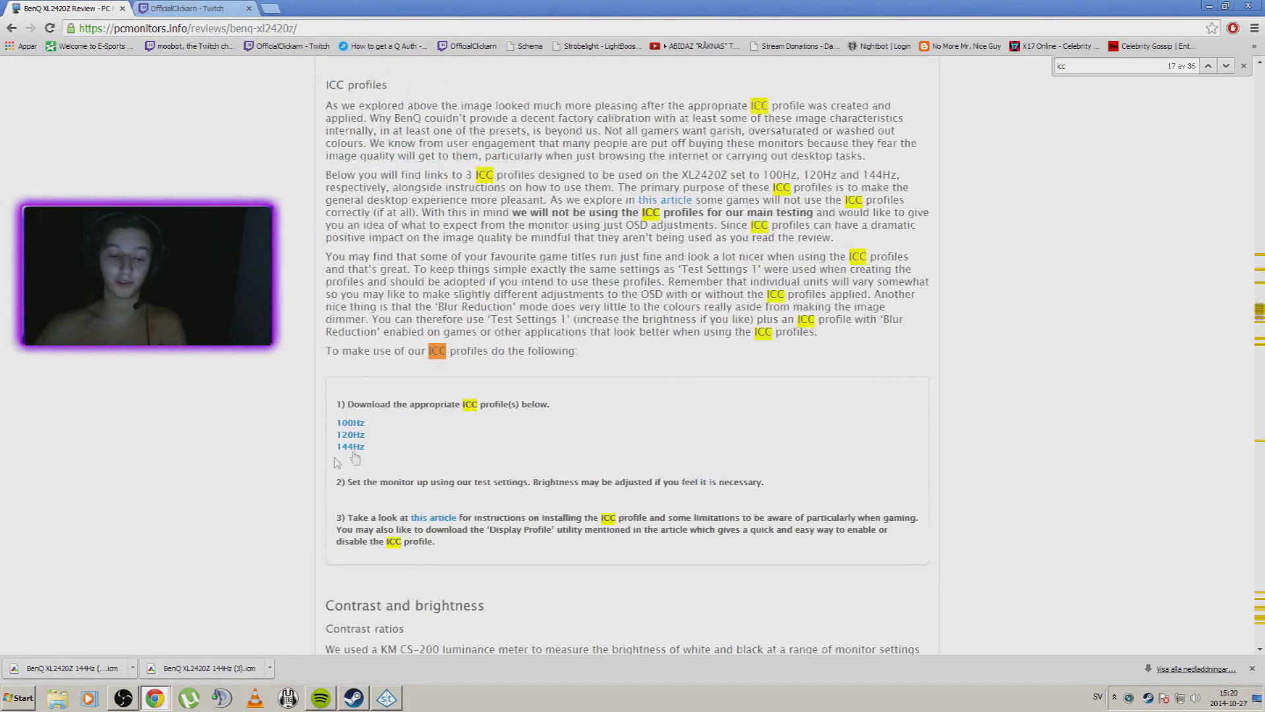
left_click_drag(375, 464, 400, 446)
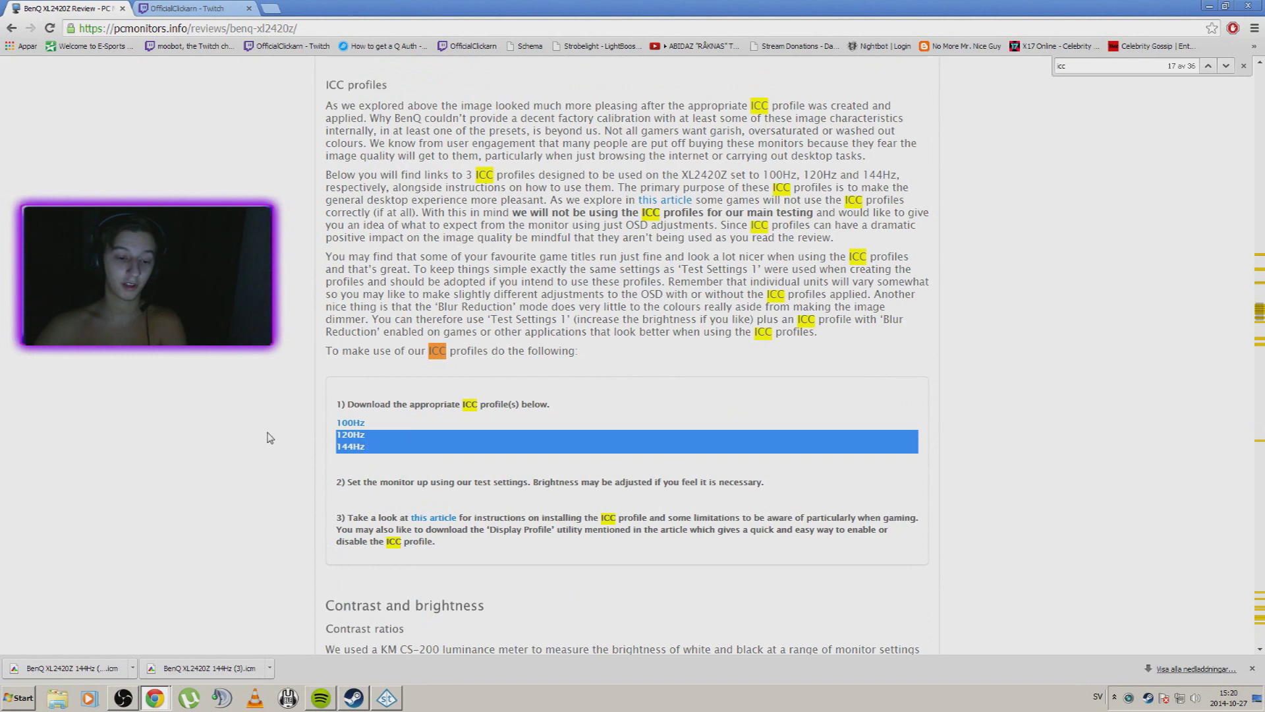
left_click(308, 450)
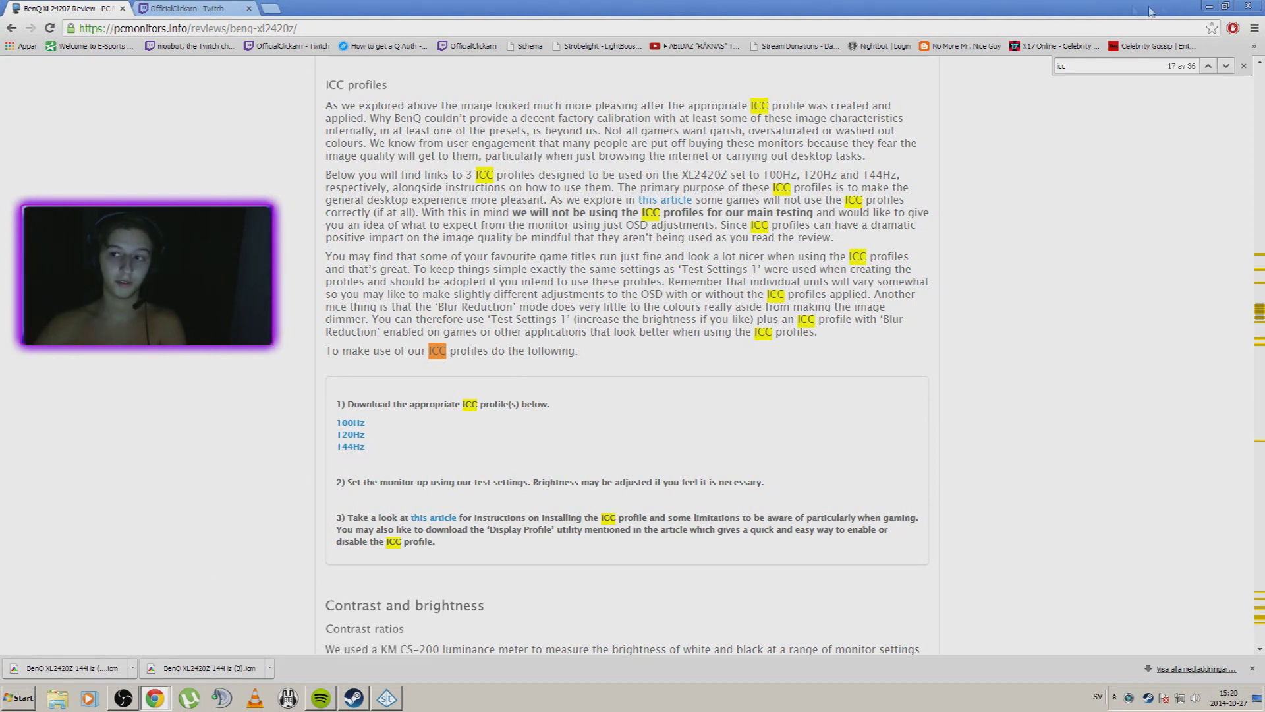
double_click(1170, 6)
- Minimise Chrome and open Screen Resolution (Skärmupplösning) from the desktop's context menu
left_click(1206, 16)
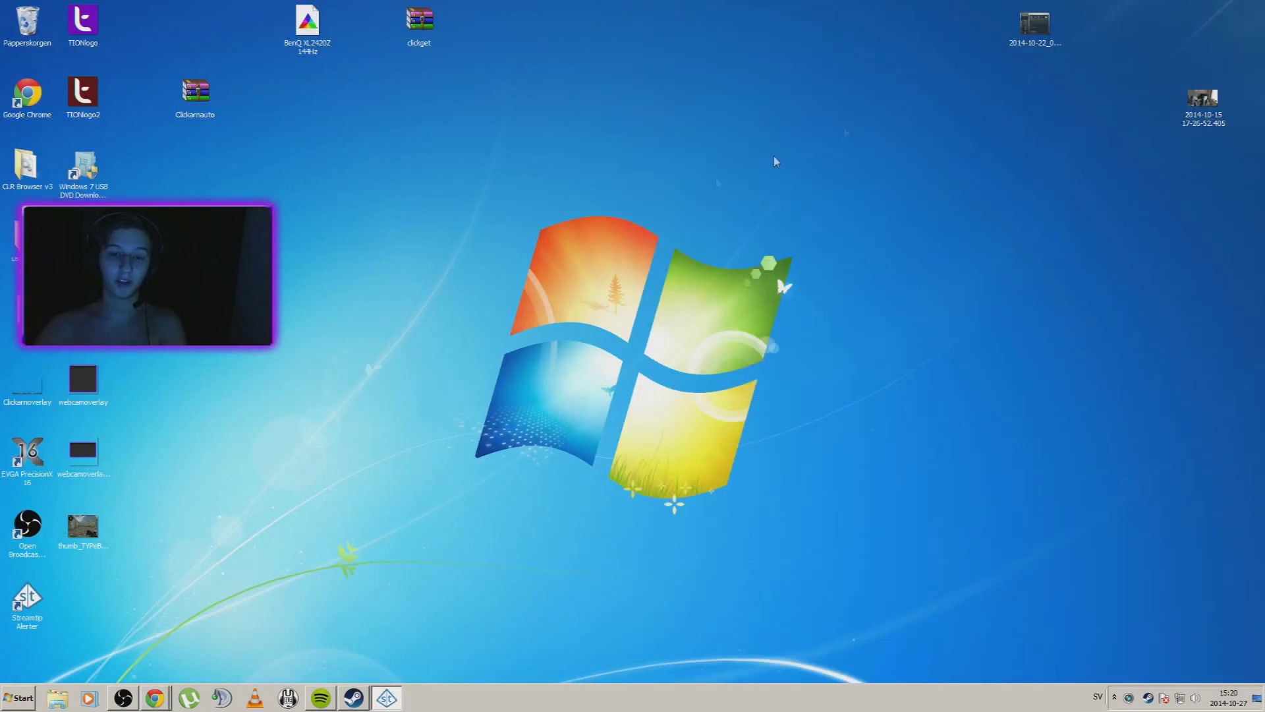
right_click(499, 296)
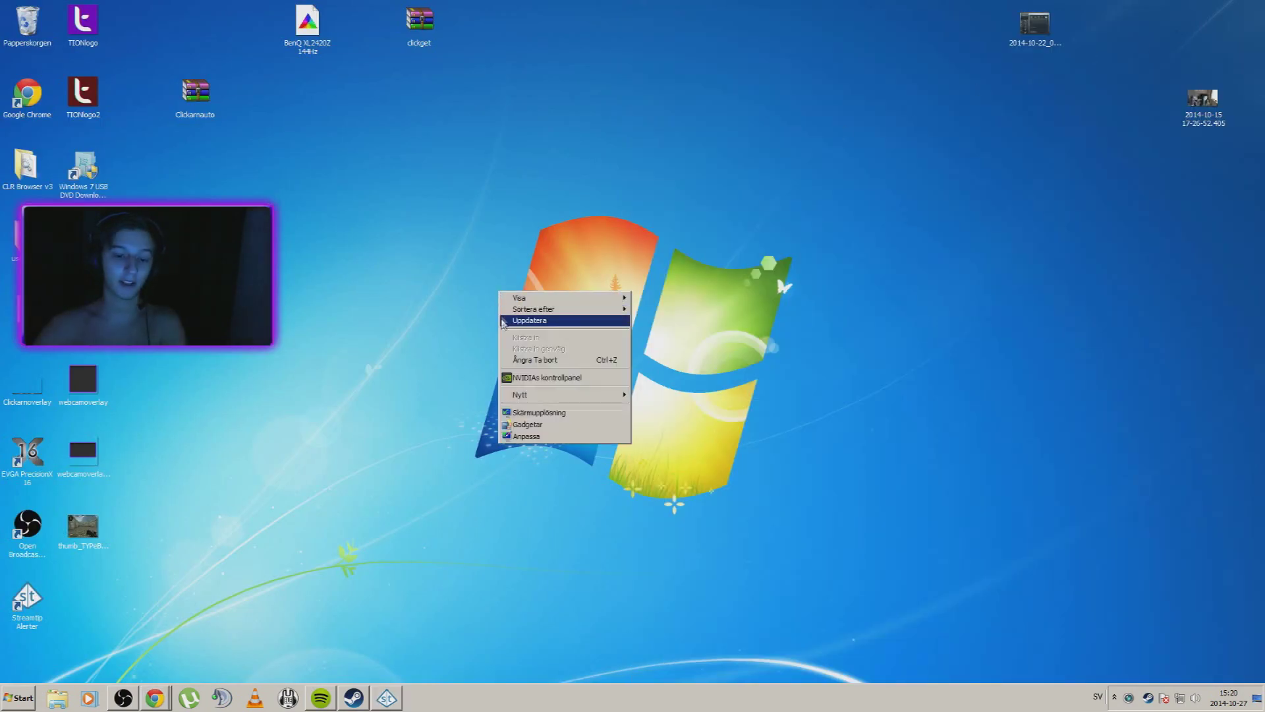
left_click(552, 416)
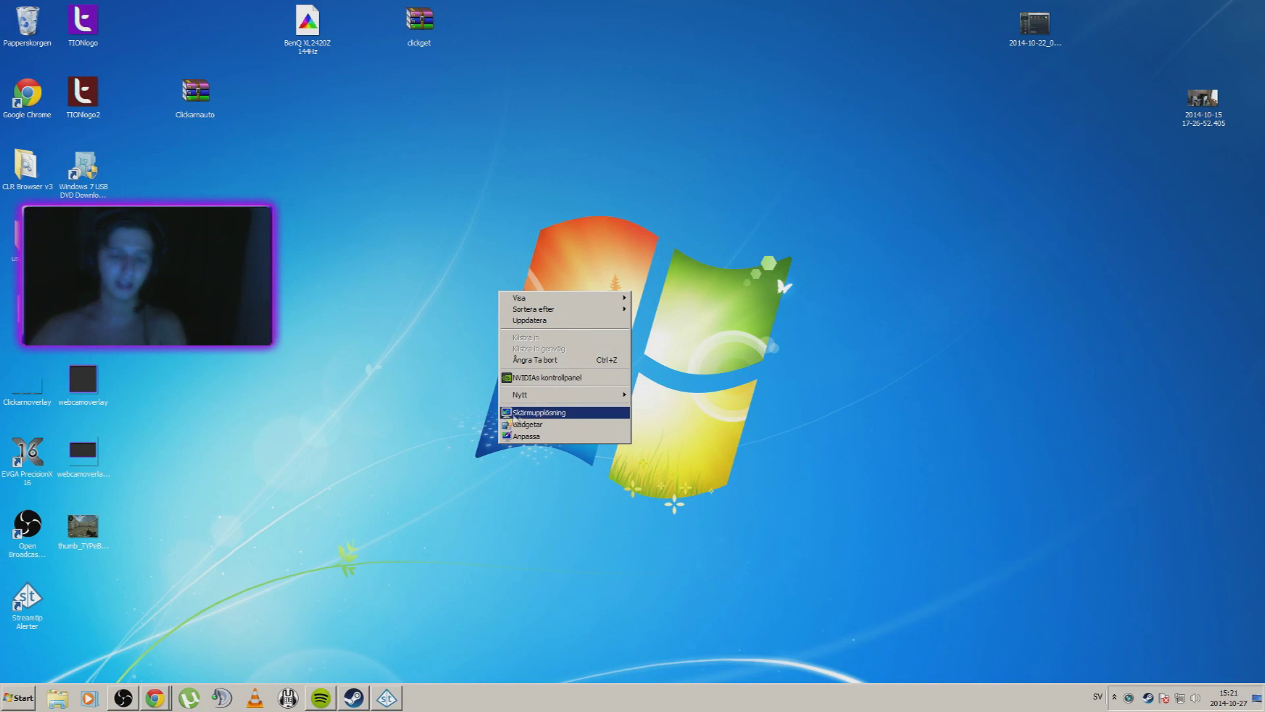
left_click(536, 416)
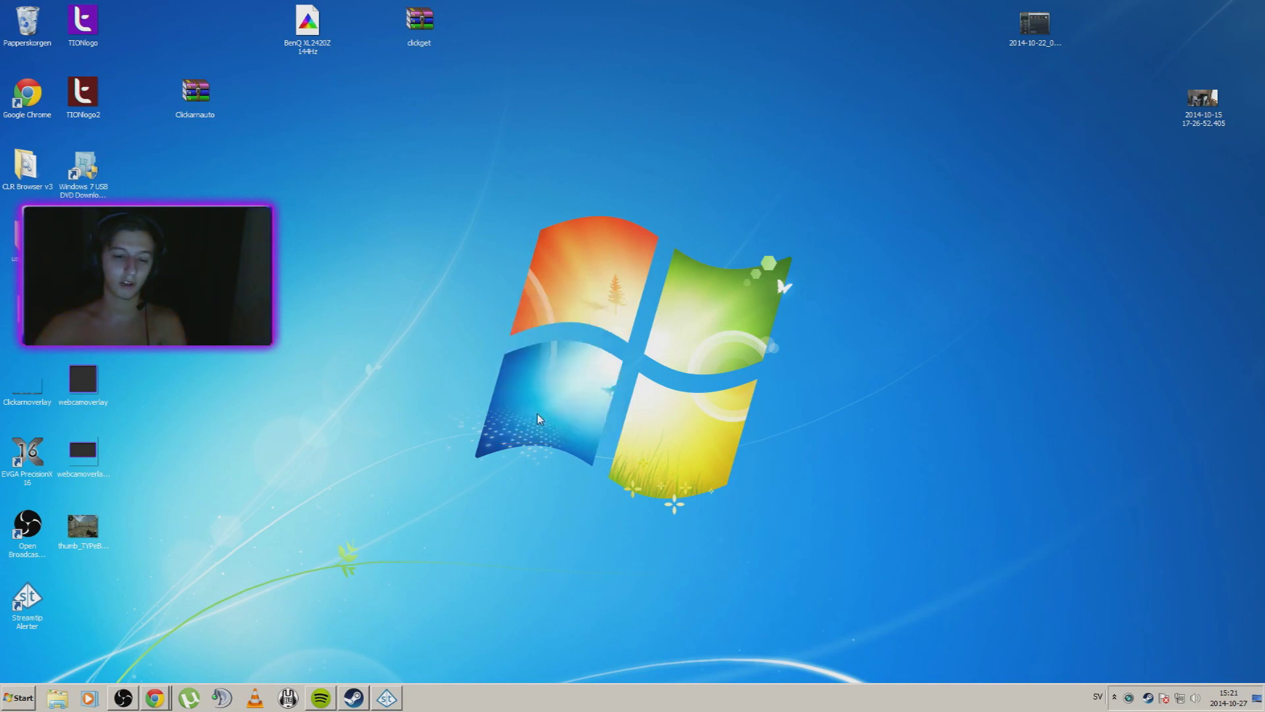
- Open monitor 2 (BenQ XL2411Z) advanced settings on the Färghantering tab
left_click(700, 355)
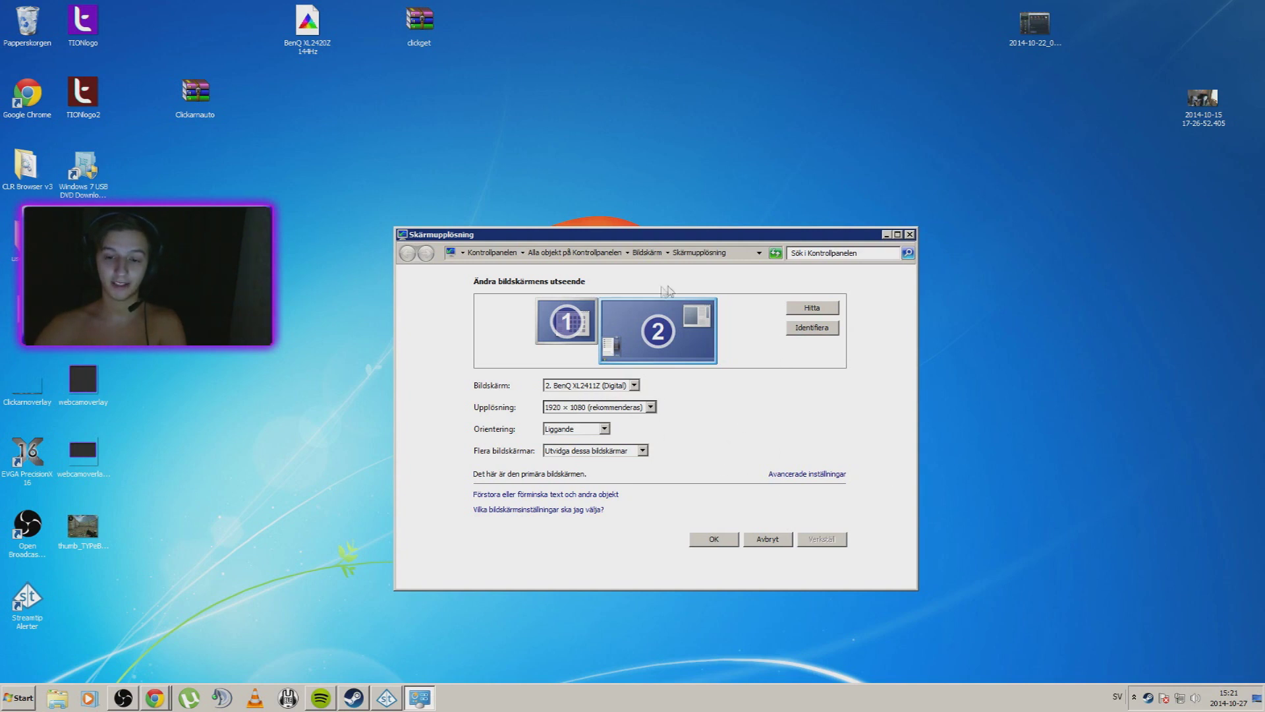
left_click(811, 474)
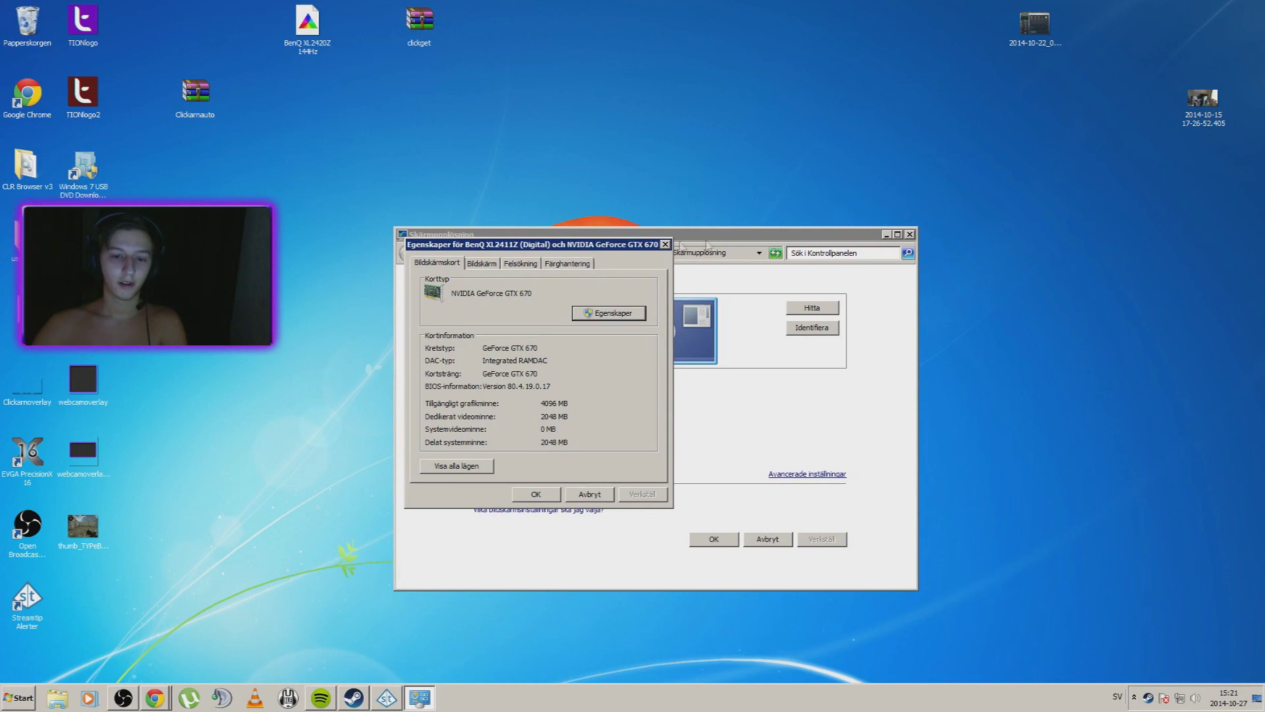
left_click_drag(594, 243, 792, 221)
left_click(764, 240)
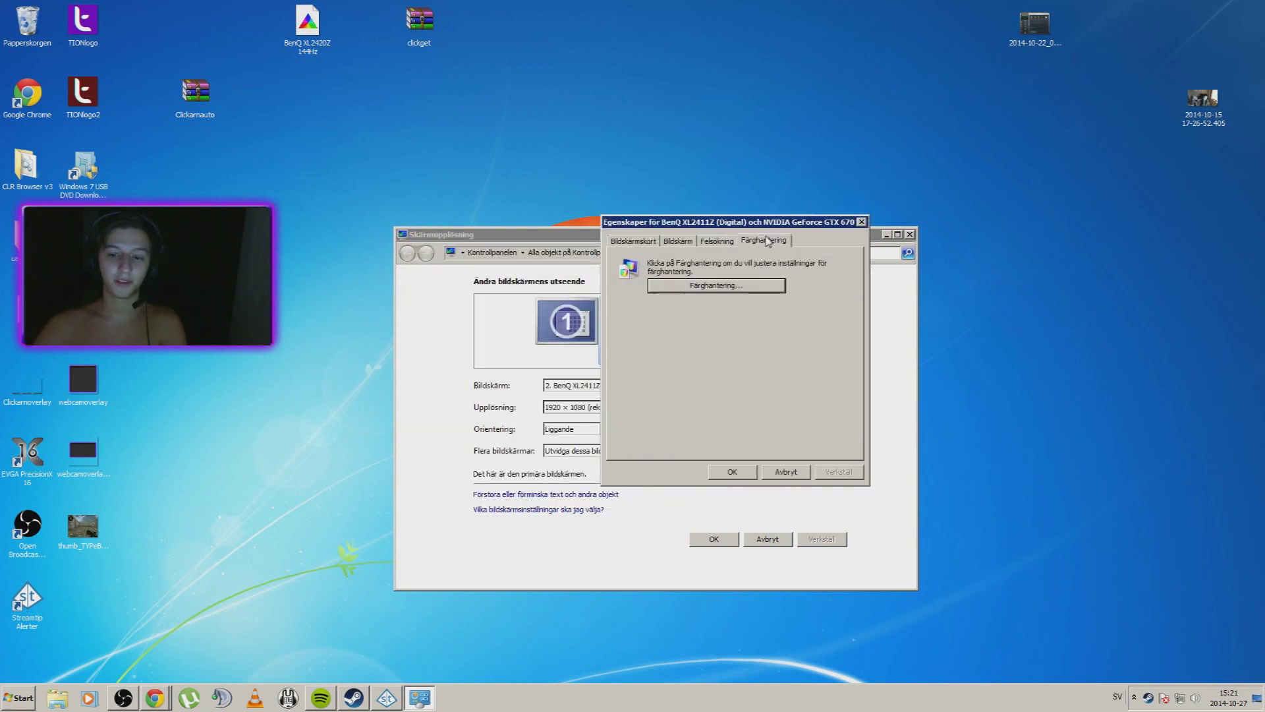
- In Färghantering, abandon adding a new profile file and make BenQ XL2420Z 144Hz the default profile
left_click(697, 285)
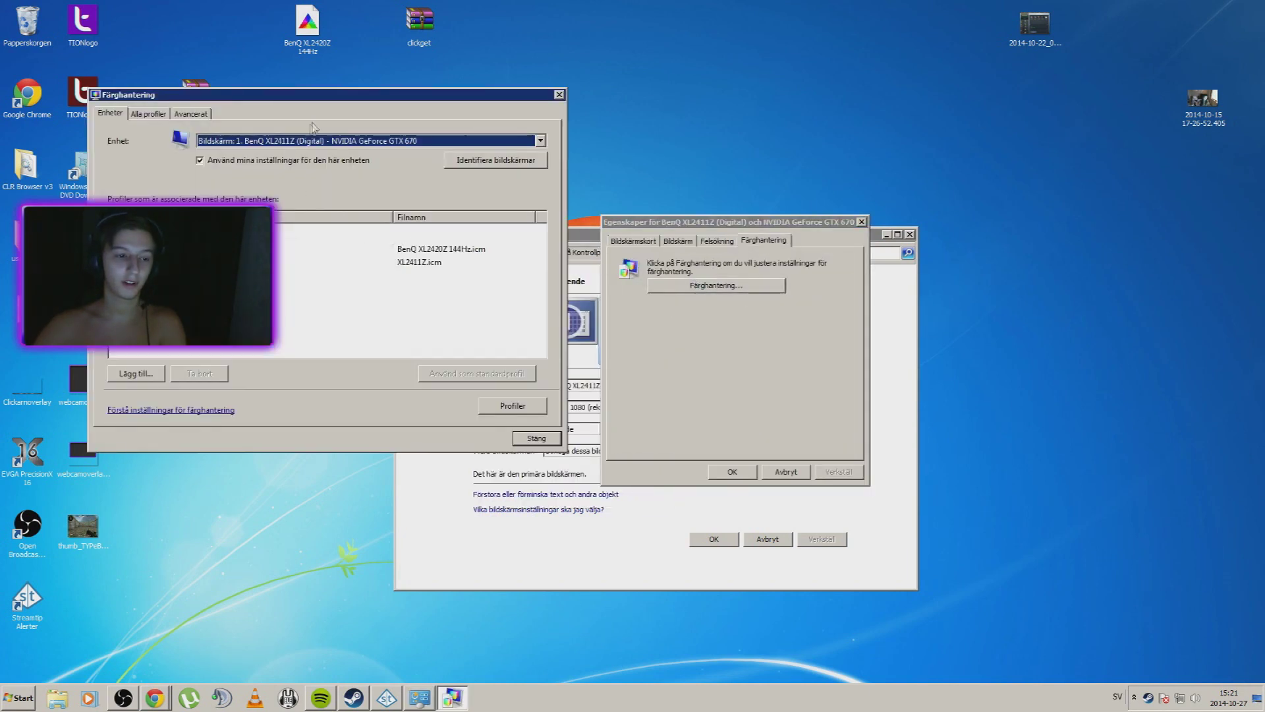
left_click(422, 338)
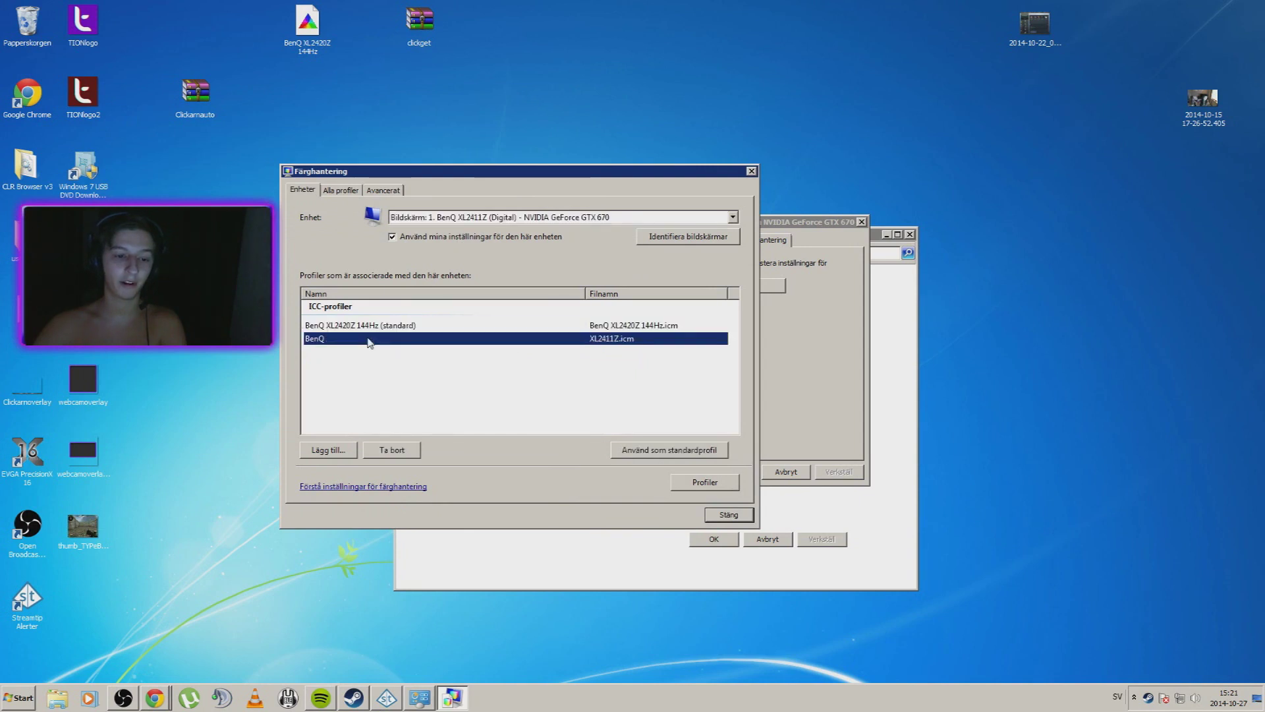
left_click(329, 450)
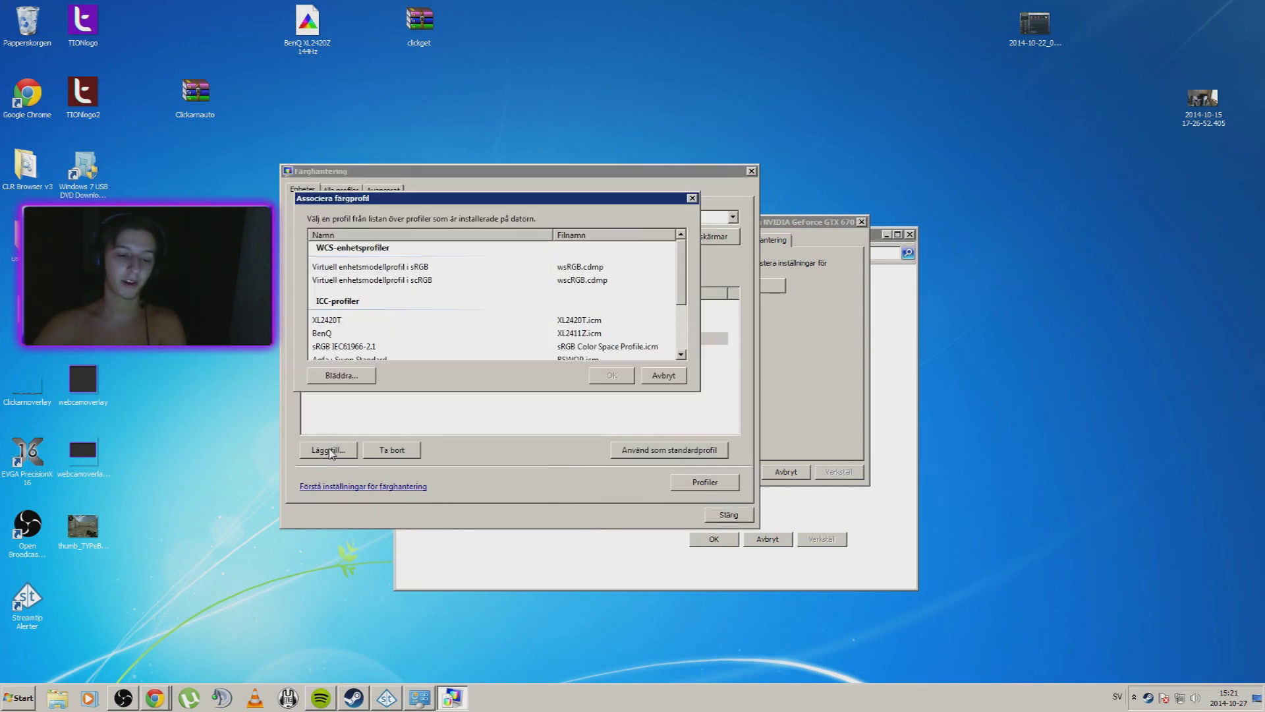
left_click(363, 375)
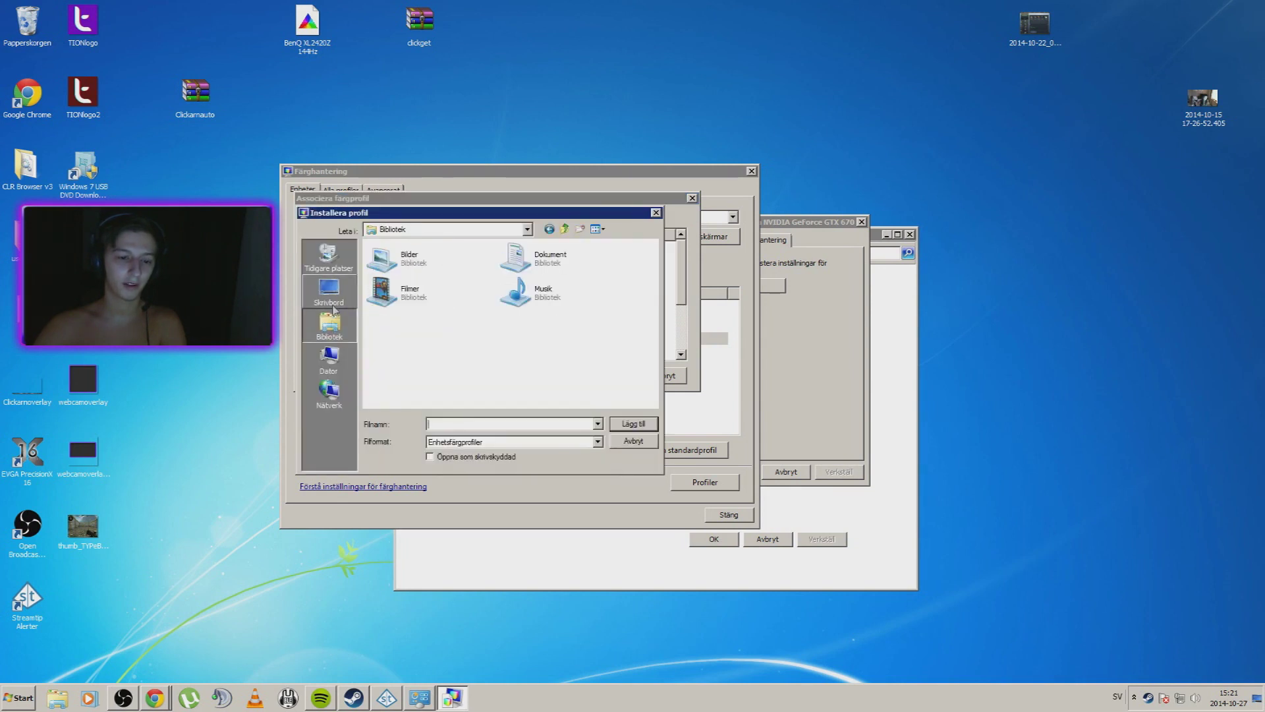
left_click_drag(645, 213, 654, 211)
left_click(664, 212)
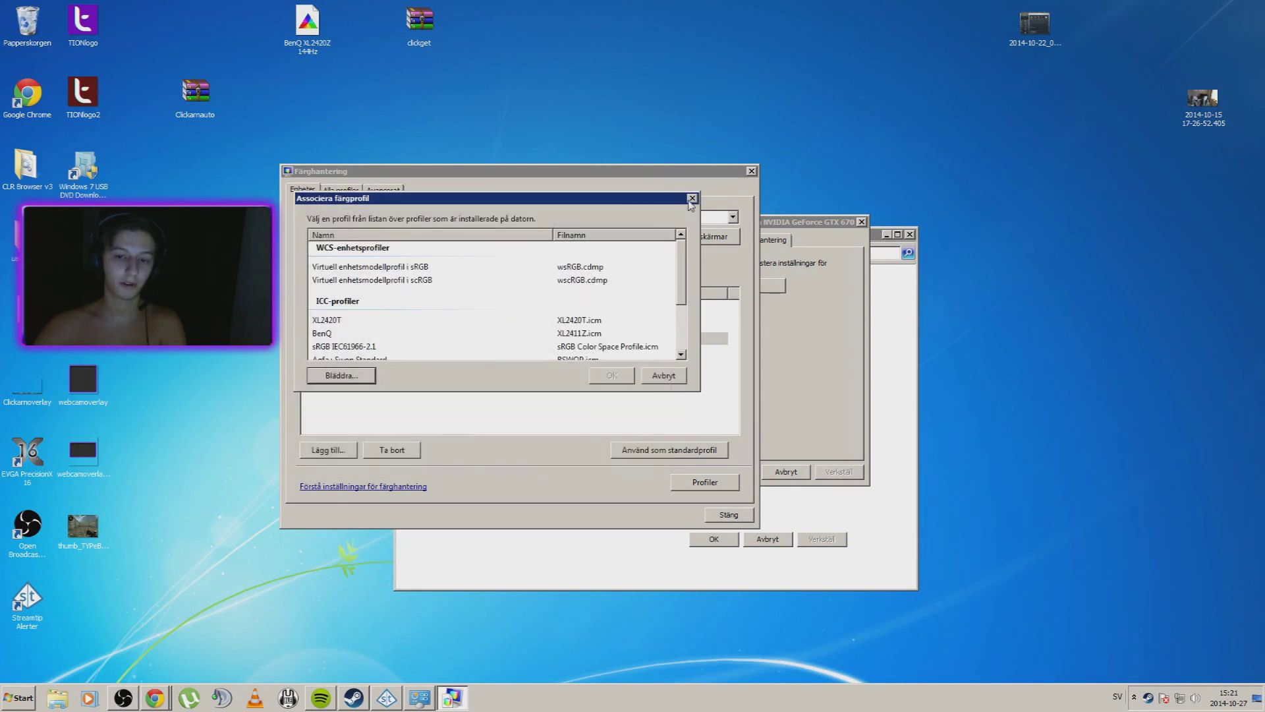
left_click(384, 329)
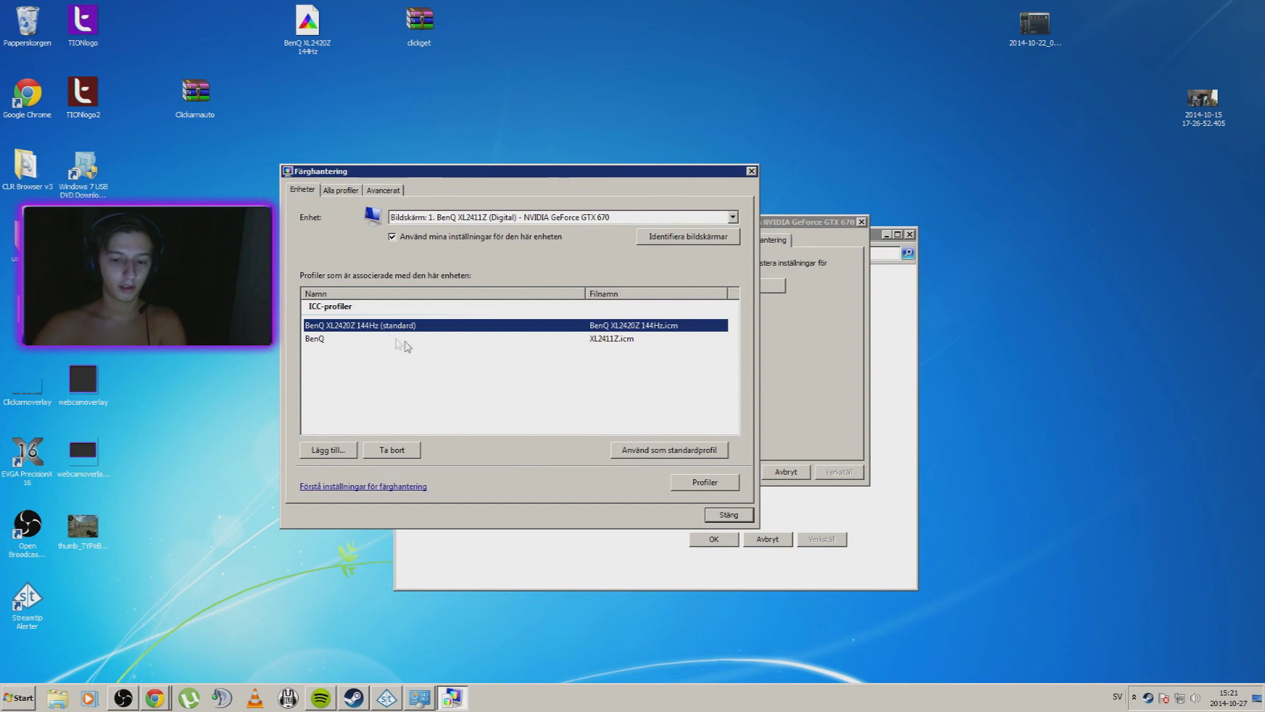
left_click(648, 454)
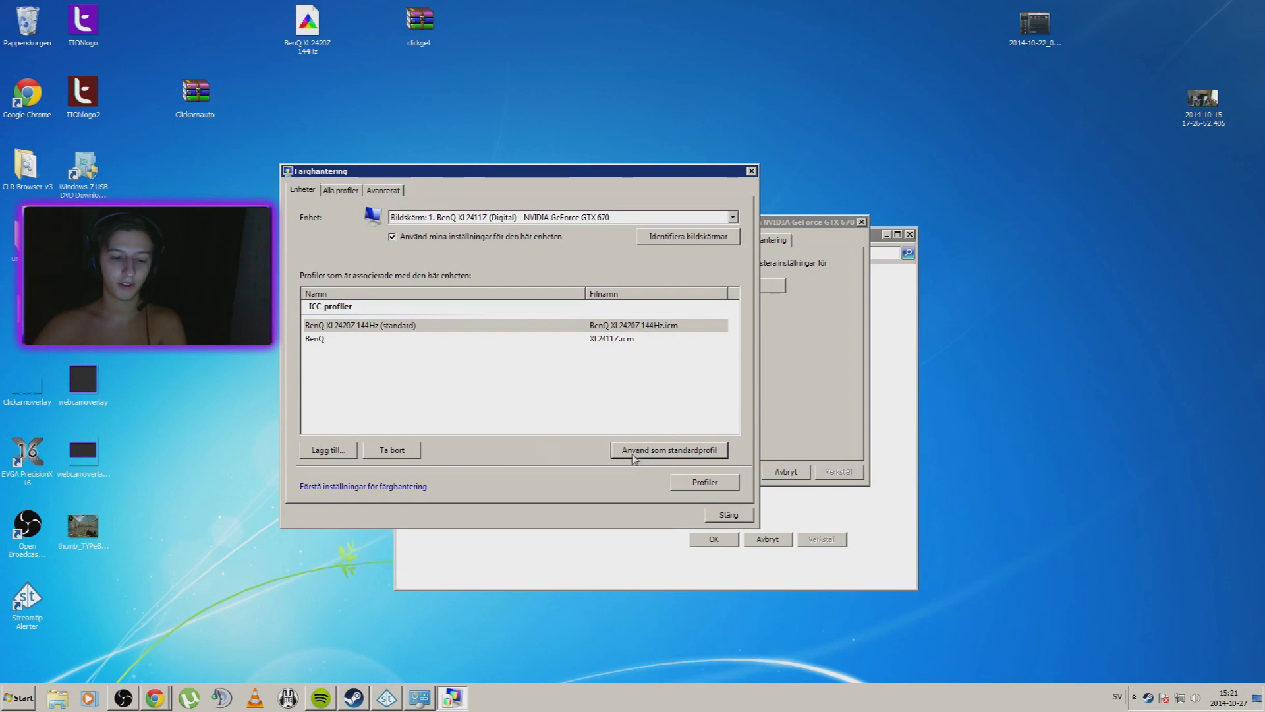
- Check the Avancerat tab and close the Kalibrera bildskärm wizard without calibrating
left_click(383, 190)
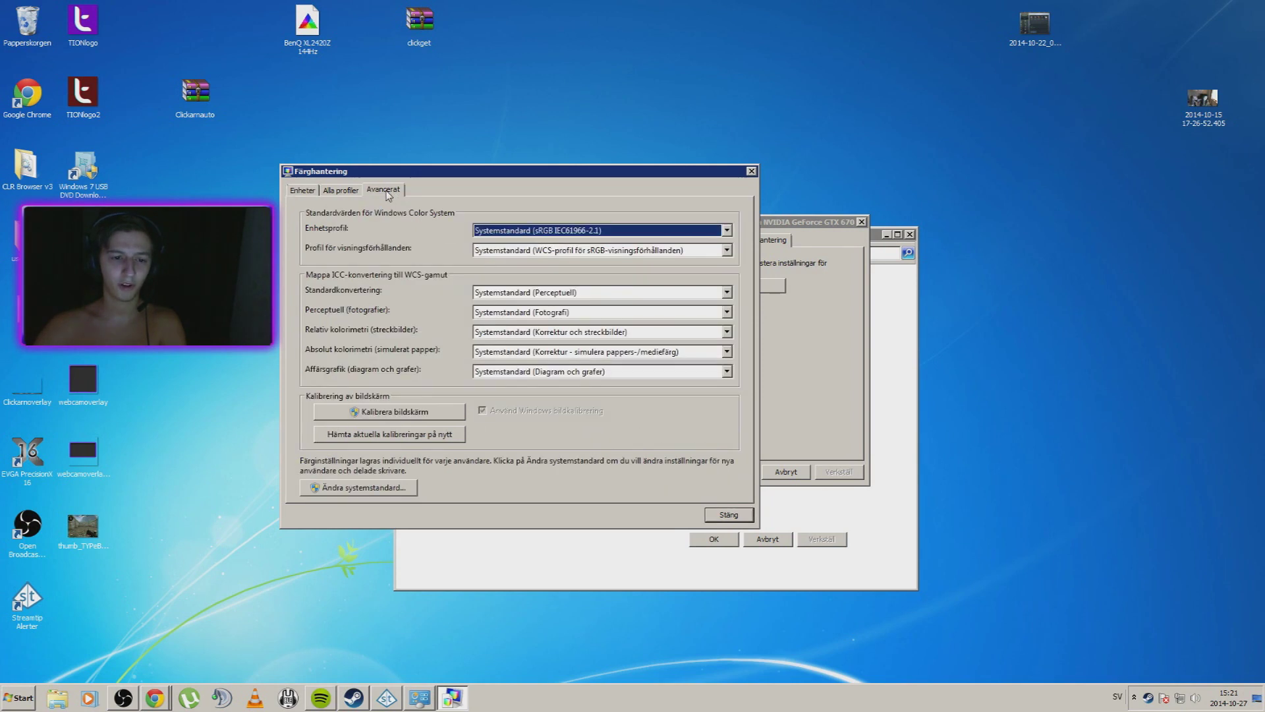
left_click(303, 190)
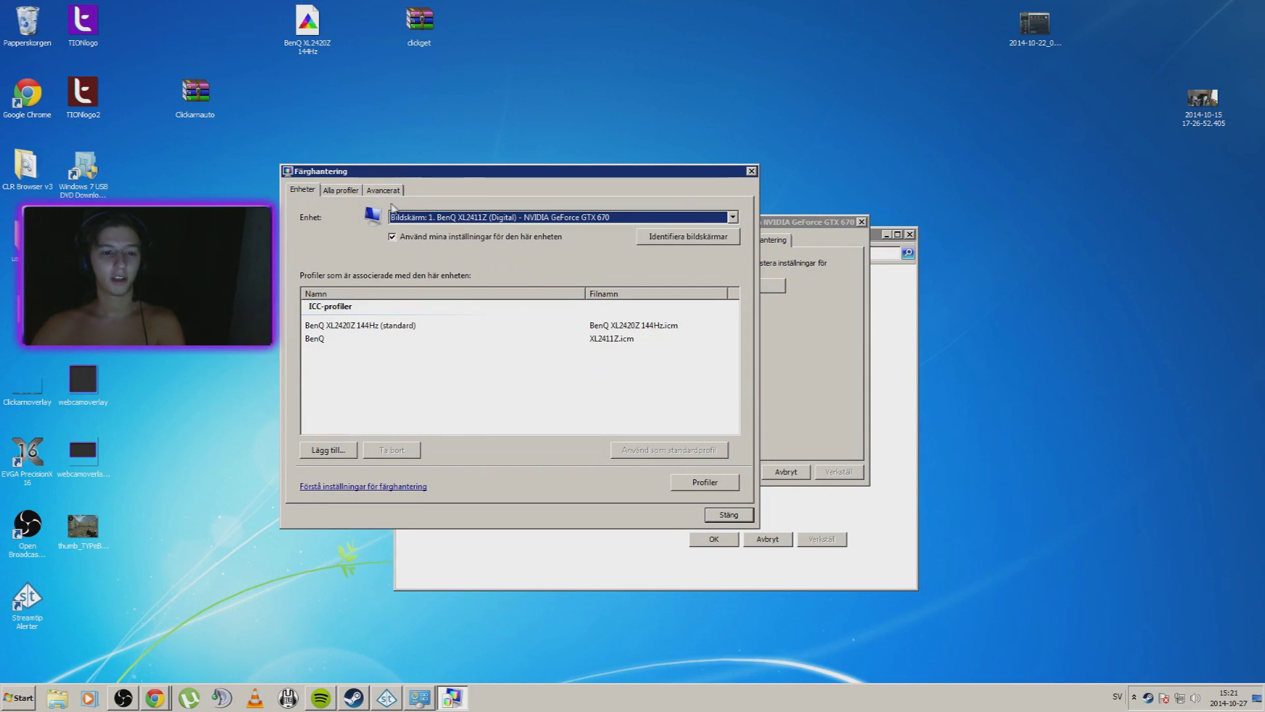
left_click(381, 190)
left_click(389, 408)
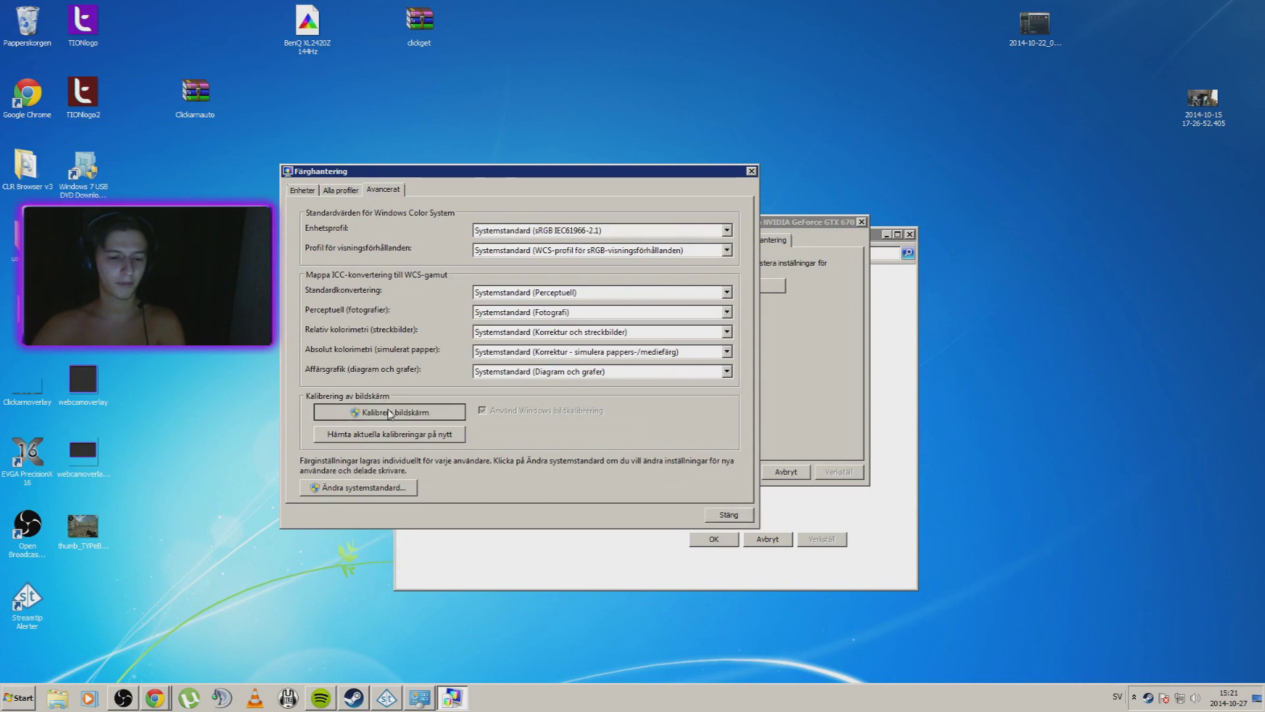
left_click(1258, 5)
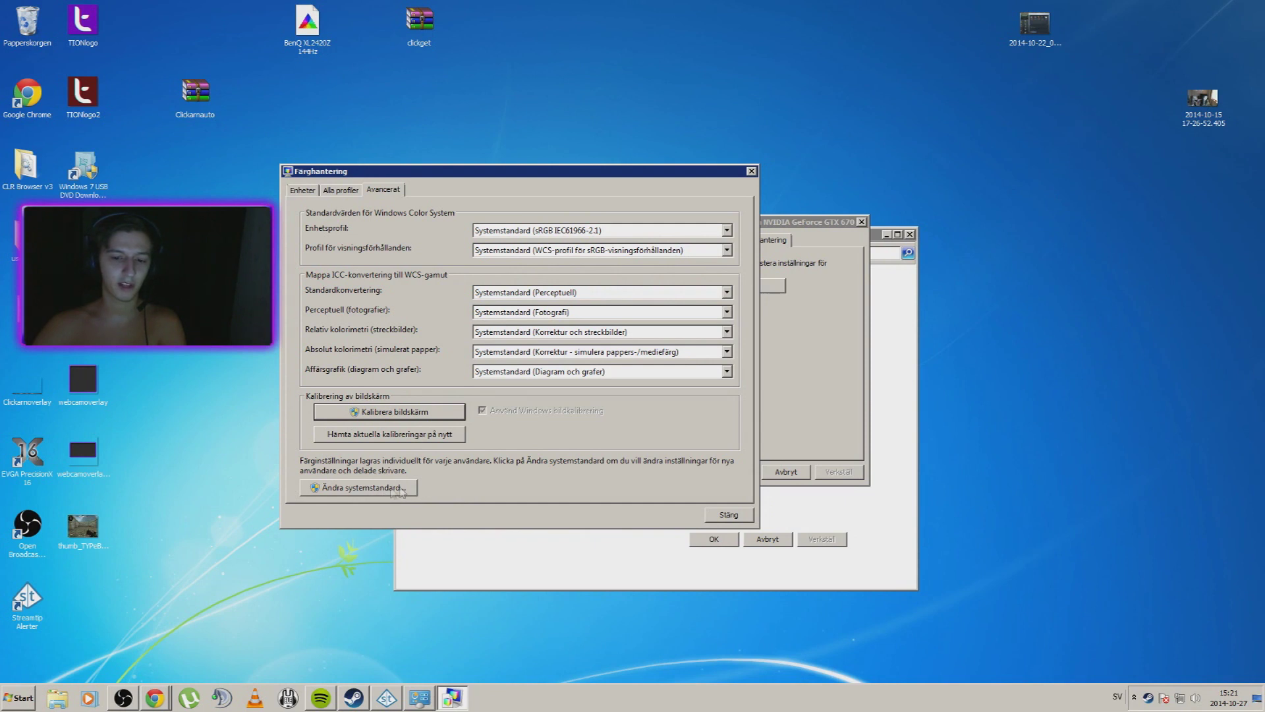
- Enable Windows display calibration in the system-wide defaults (Ändra systemstandard)
left_click(396, 489)
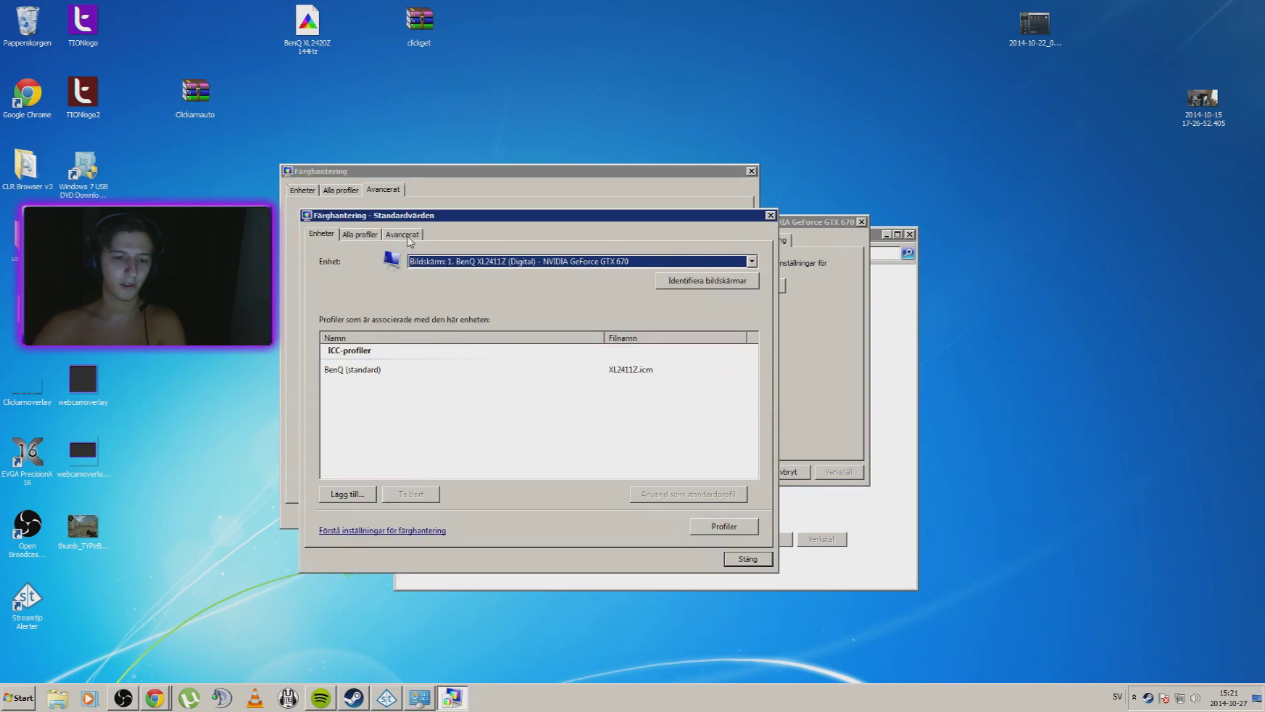
left_click(410, 242)
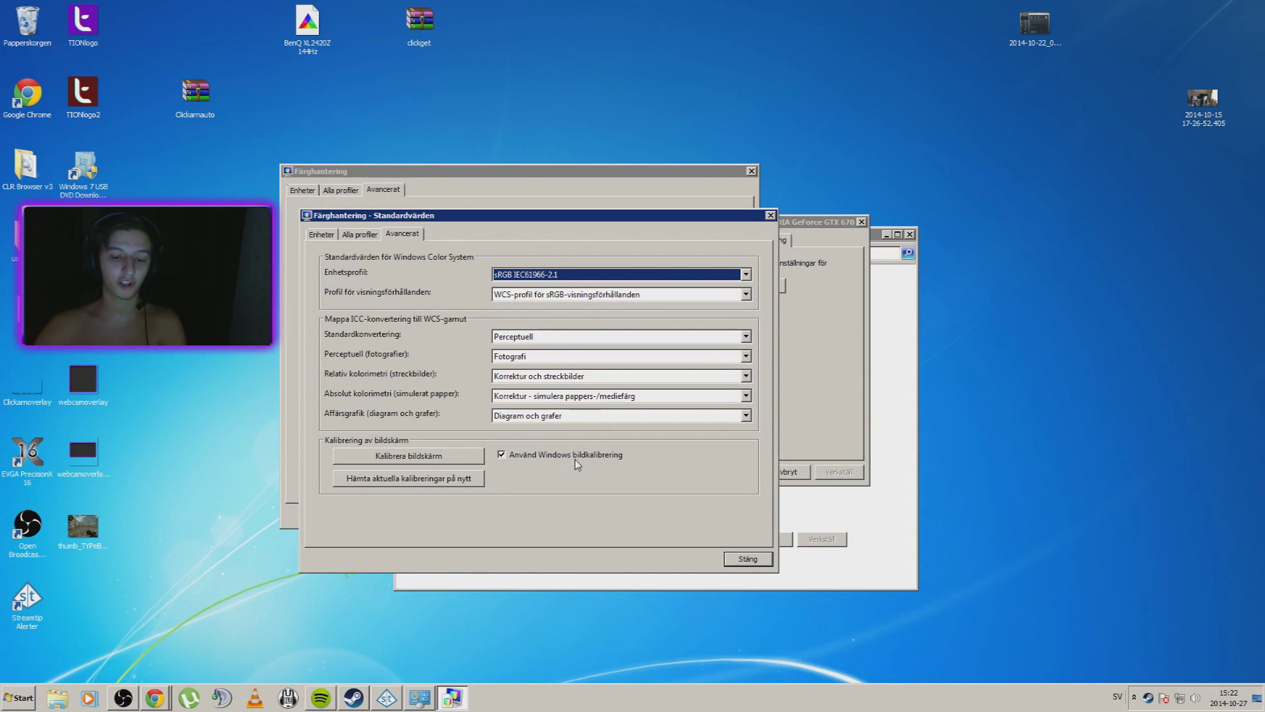
left_click(621, 454)
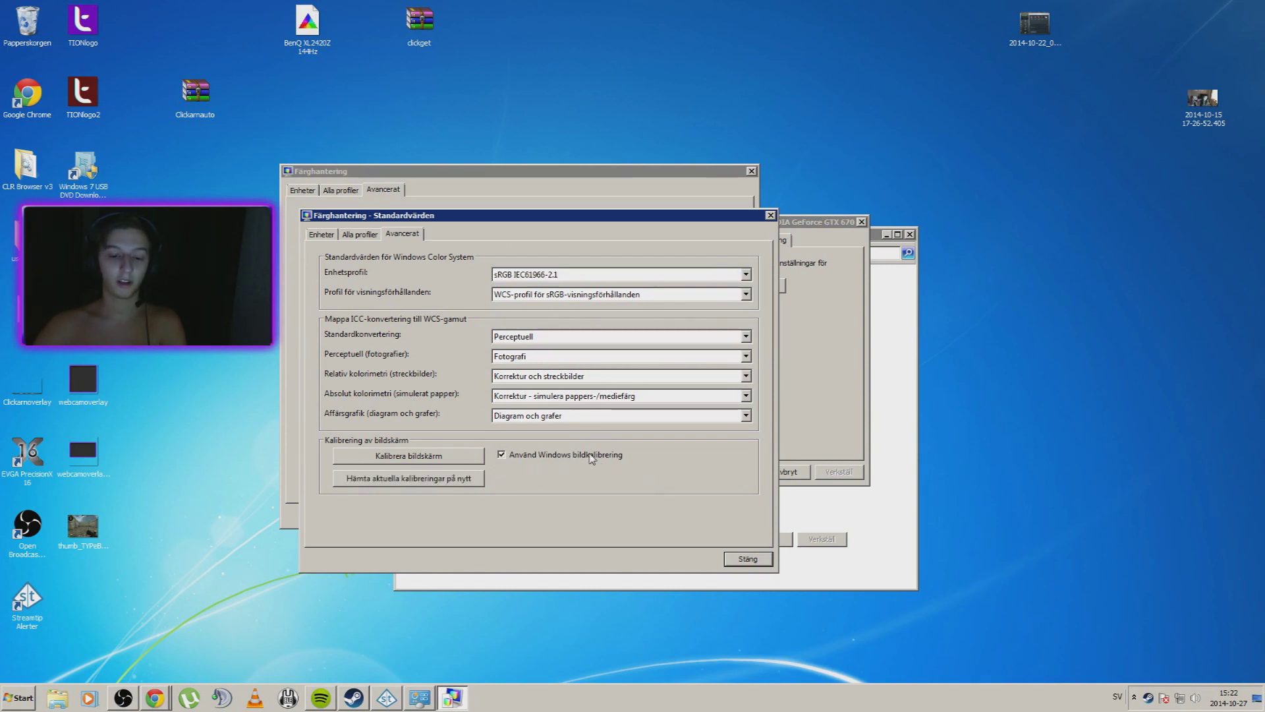
left_click(728, 558)
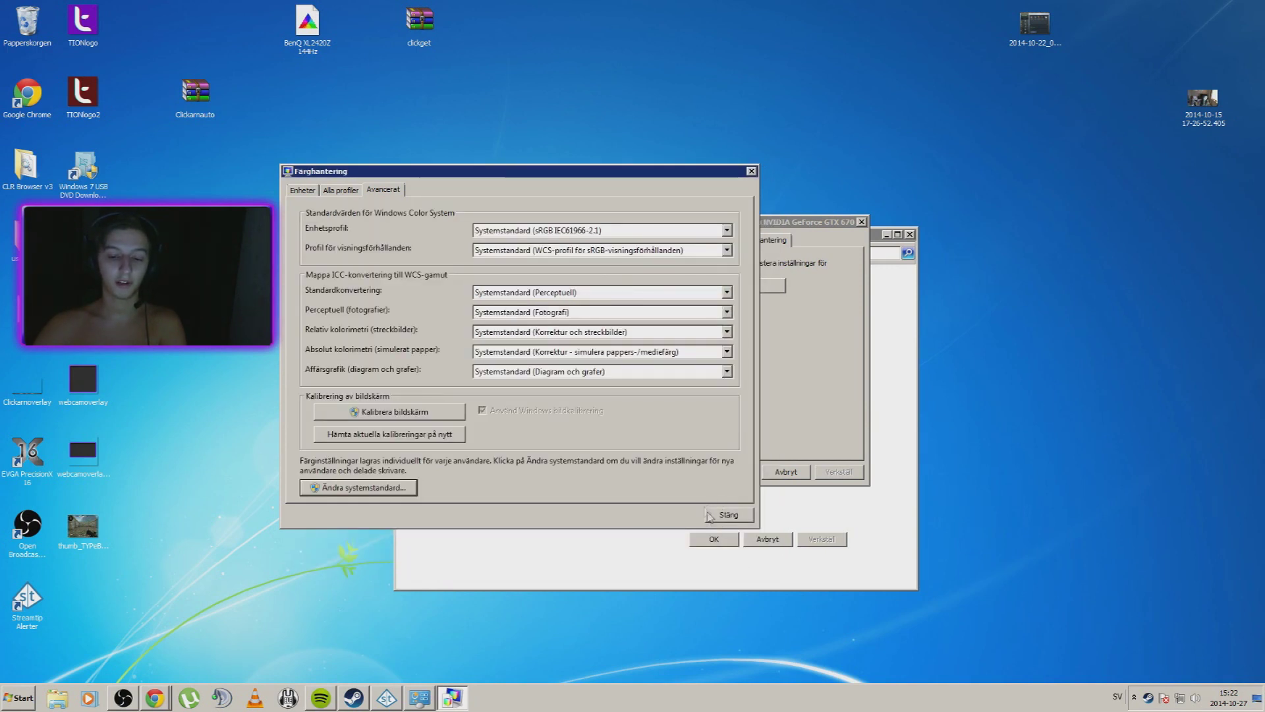
- Close Color Management and the display properties dialog
left_click(723, 518)
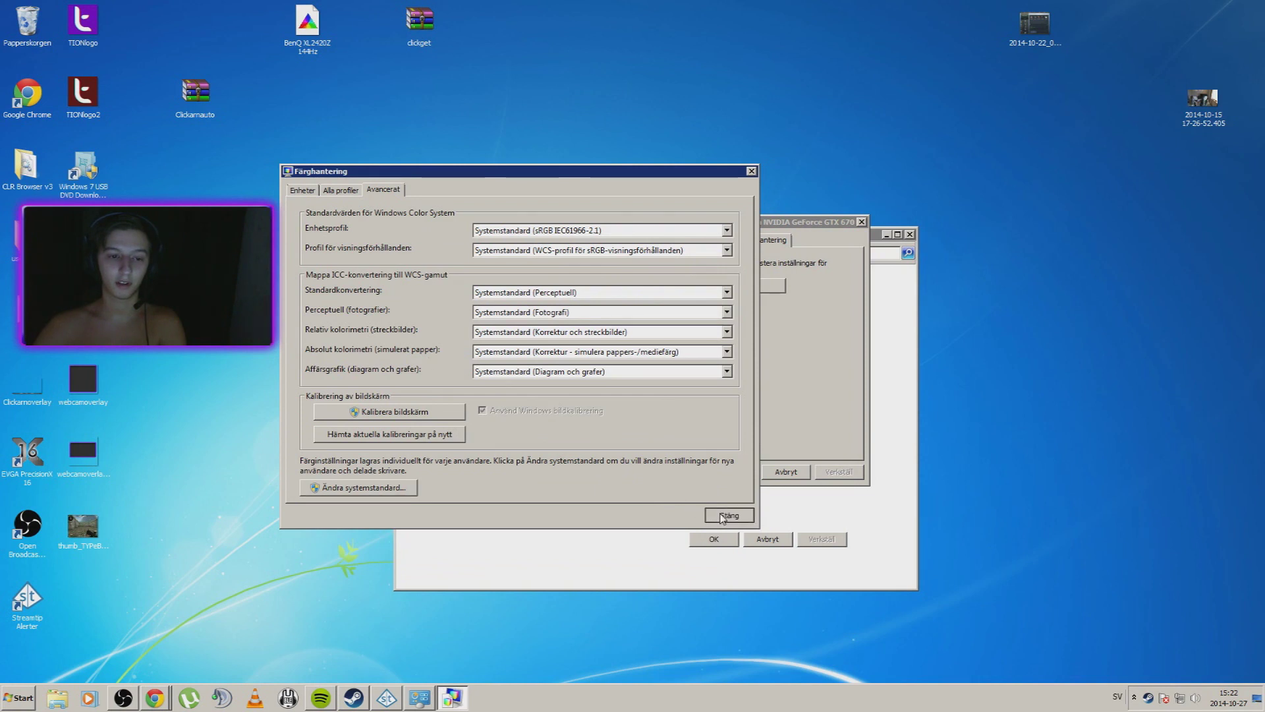
left_click(723, 518)
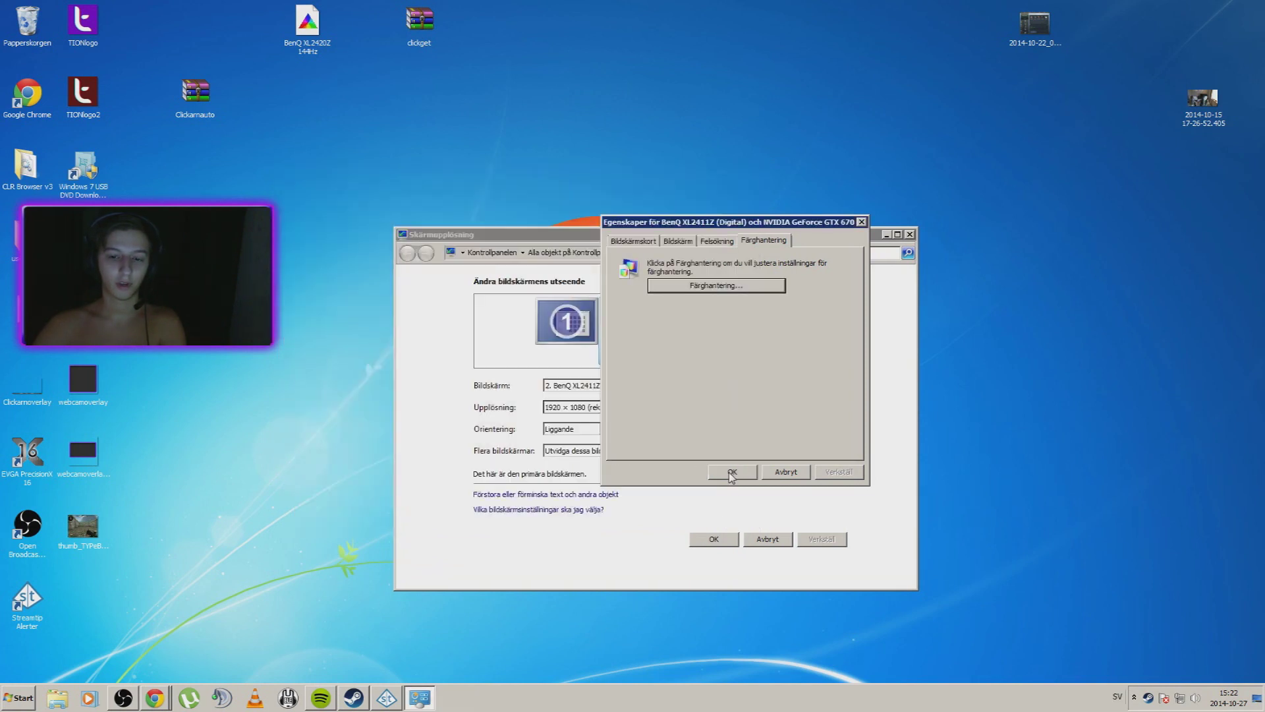
left_click(731, 473)
- Close the Screen Resolution window, then restore OBS and move it down and right
left_click(715, 539)
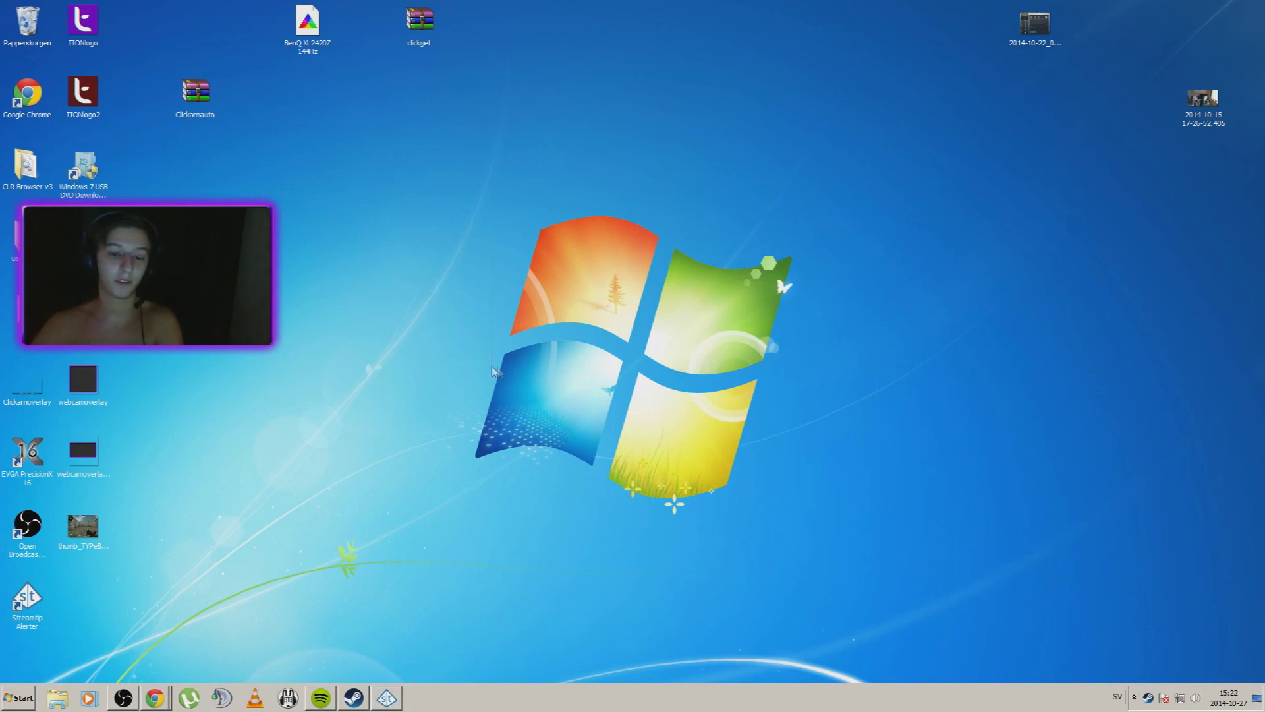
left_click_drag(461, 355, 409, 333)
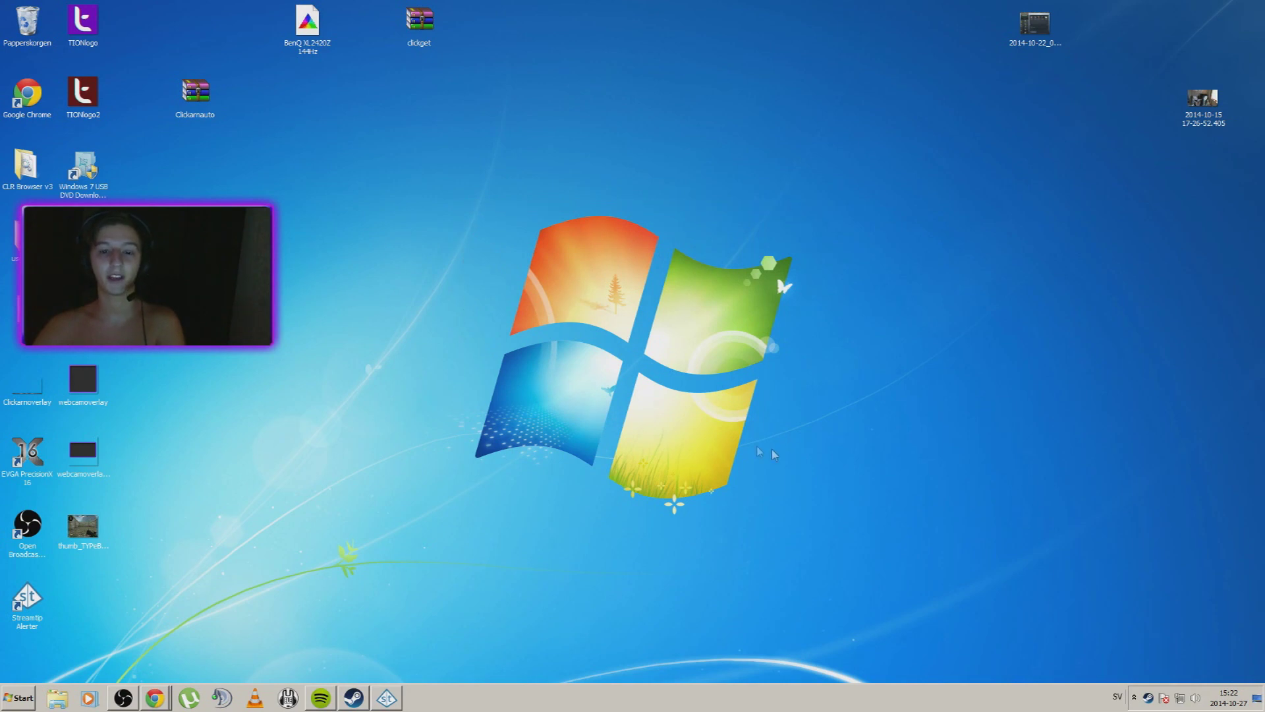
left_click_drag(516, 225, 643, 290)
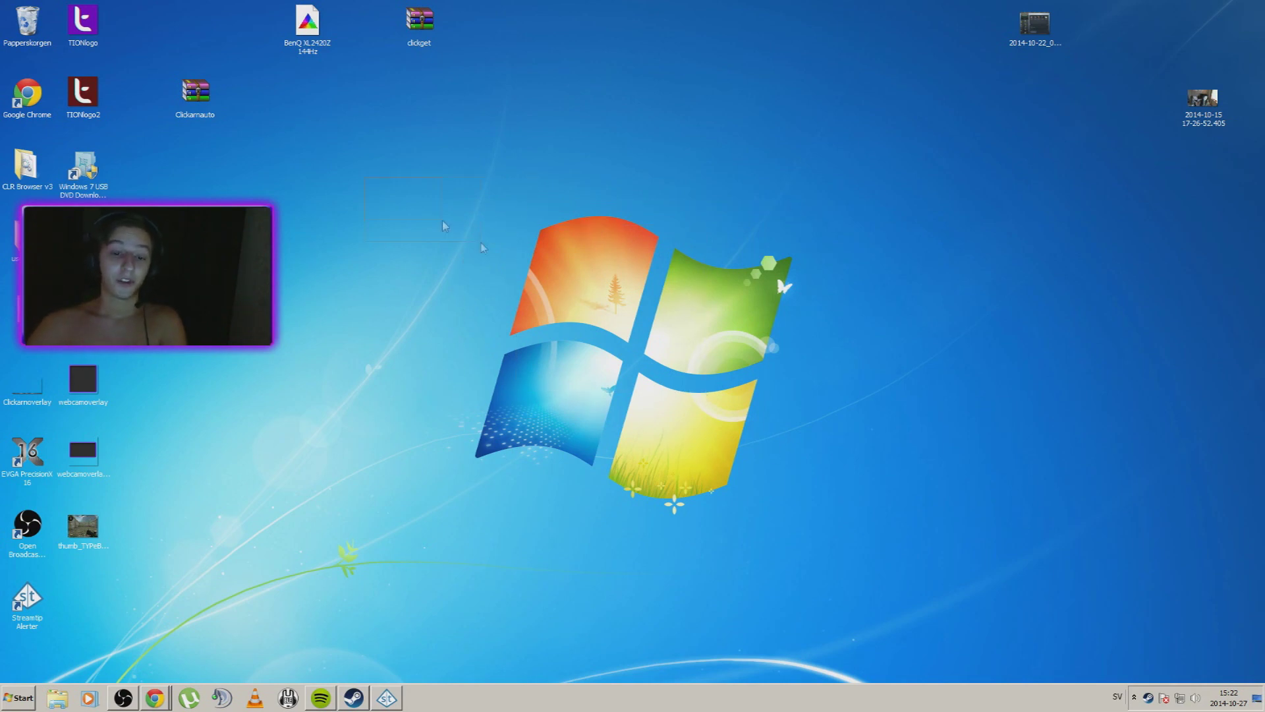
left_click_drag(481, 242, 842, 507)
left_click_drag(625, 338, 780, 519)
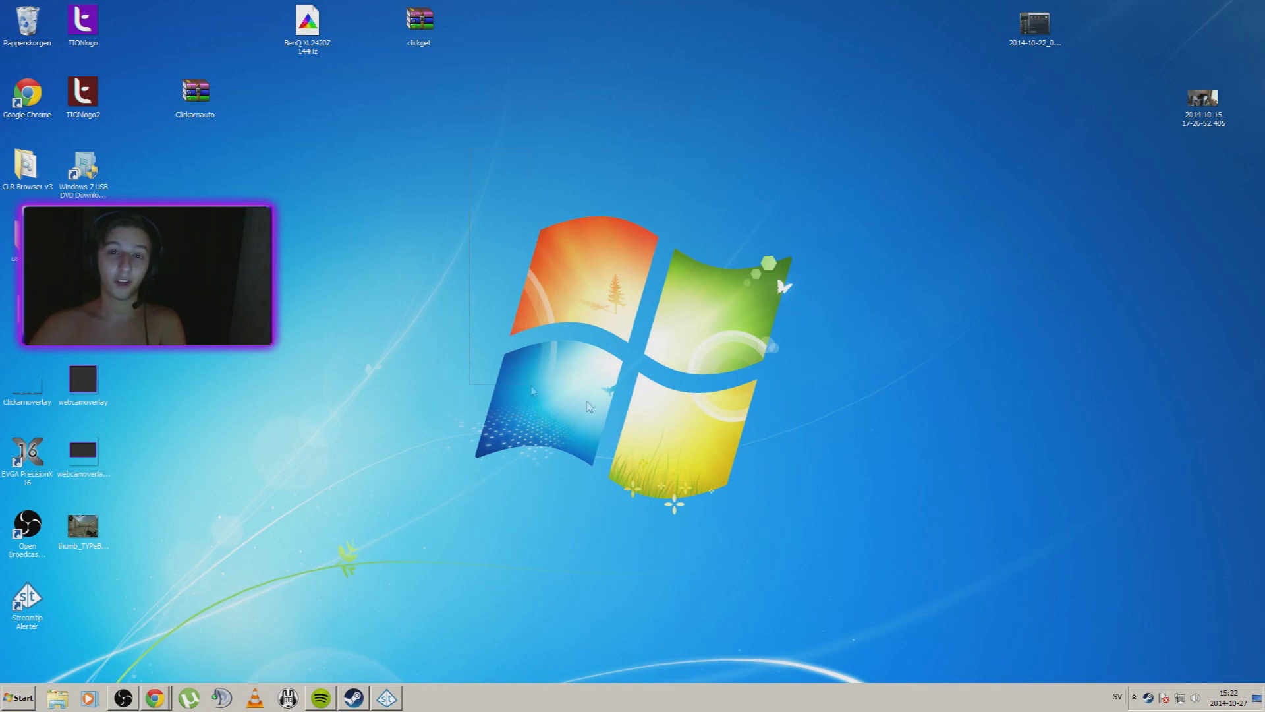
mouse_move(781, 525)
left_mouse_down()
mouse_move(859, 572)
mouse_move(527, 516)
mouse_move(570, 351)
left_mouse_up()
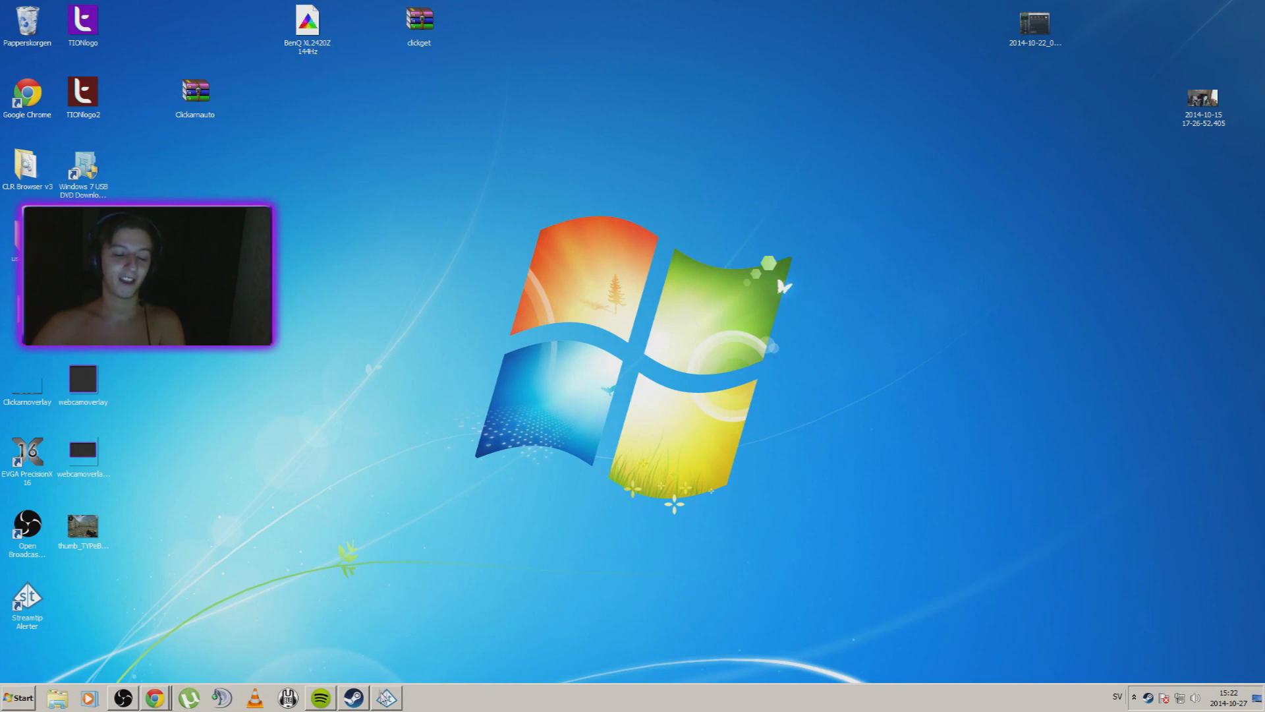
left_click(123, 698)
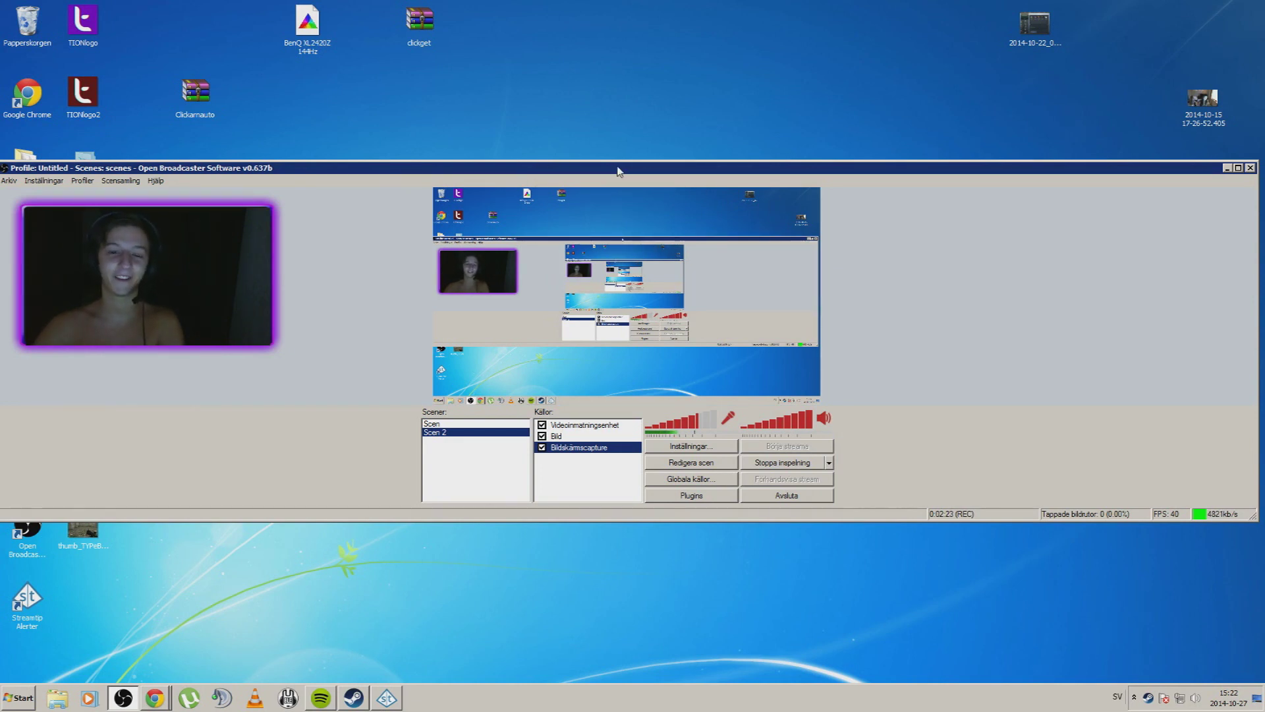
left_click_drag(581, 167, 639, 202)
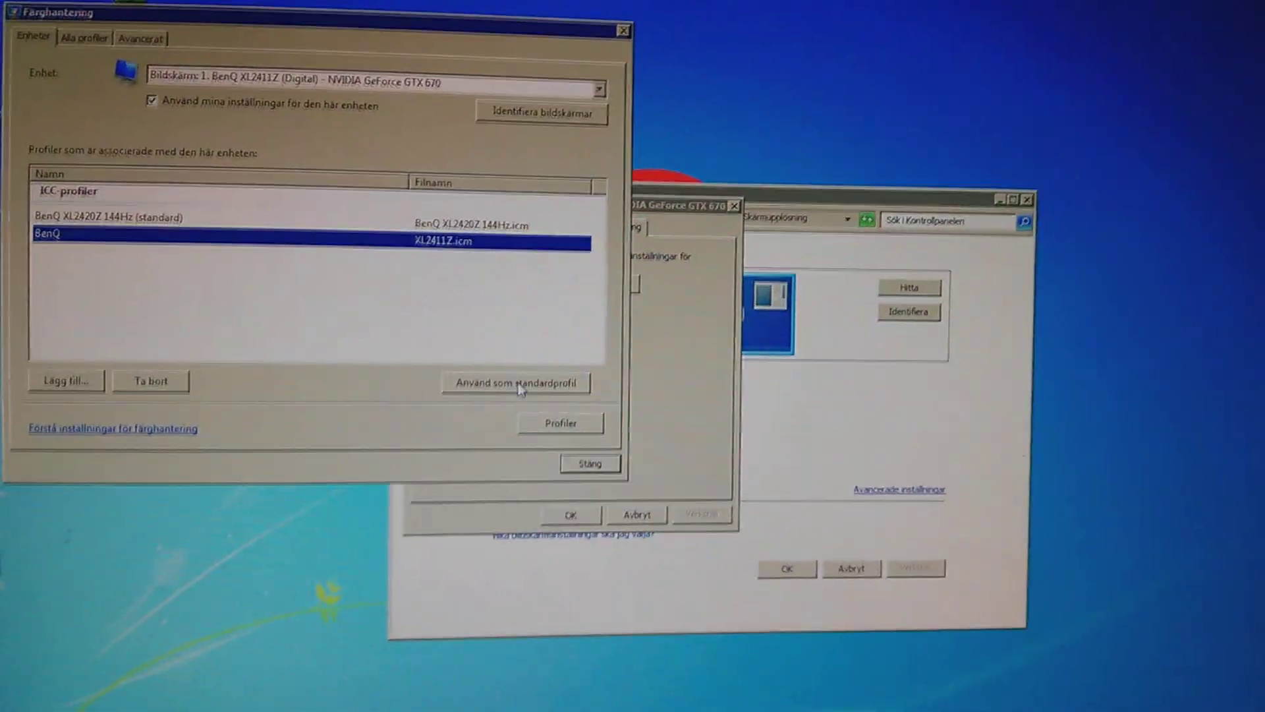
- Make the older BenQ XL2411Z.icm profile the default, then select the BenQ XL2420Z 144Hz profile
left_click(556, 369)
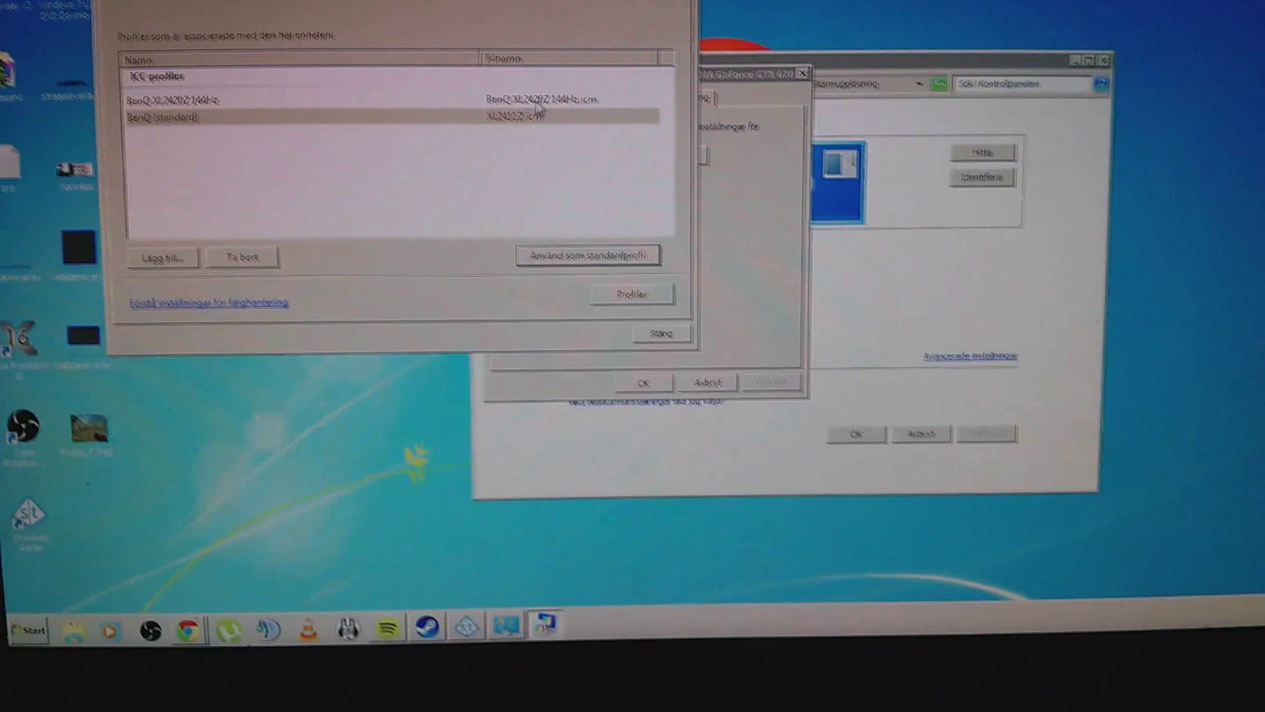
left_click(580, 79)
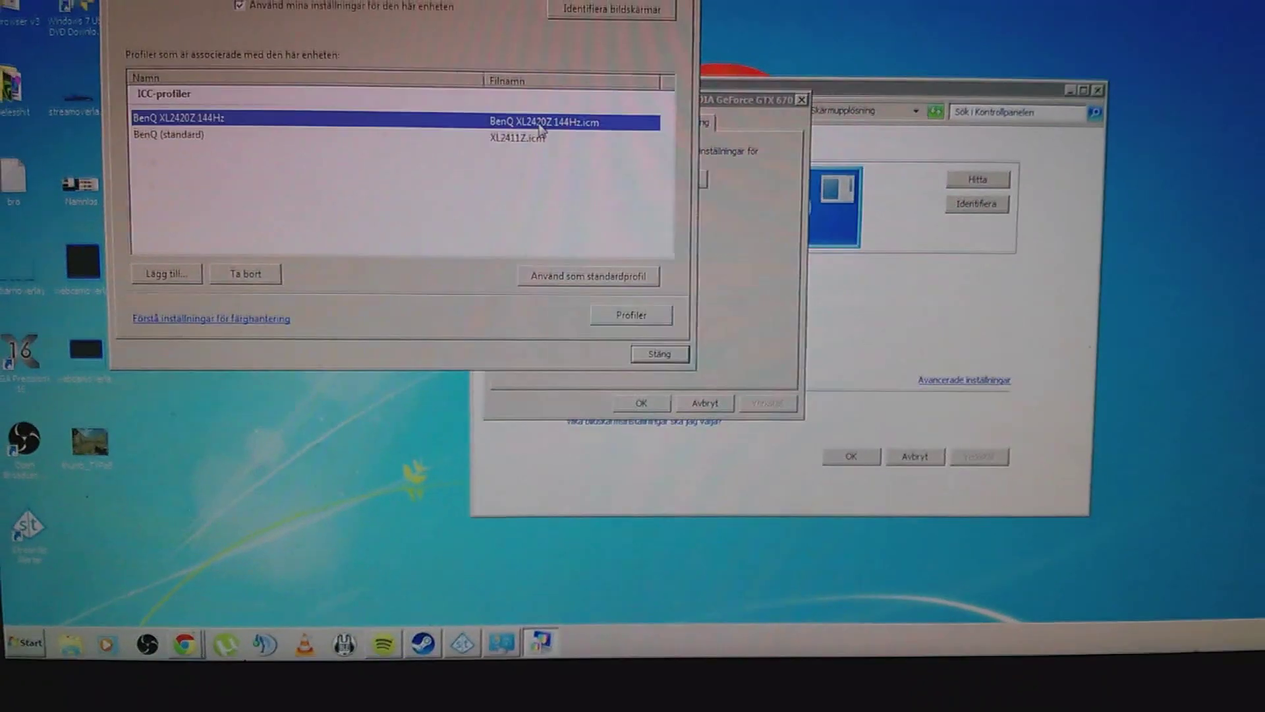